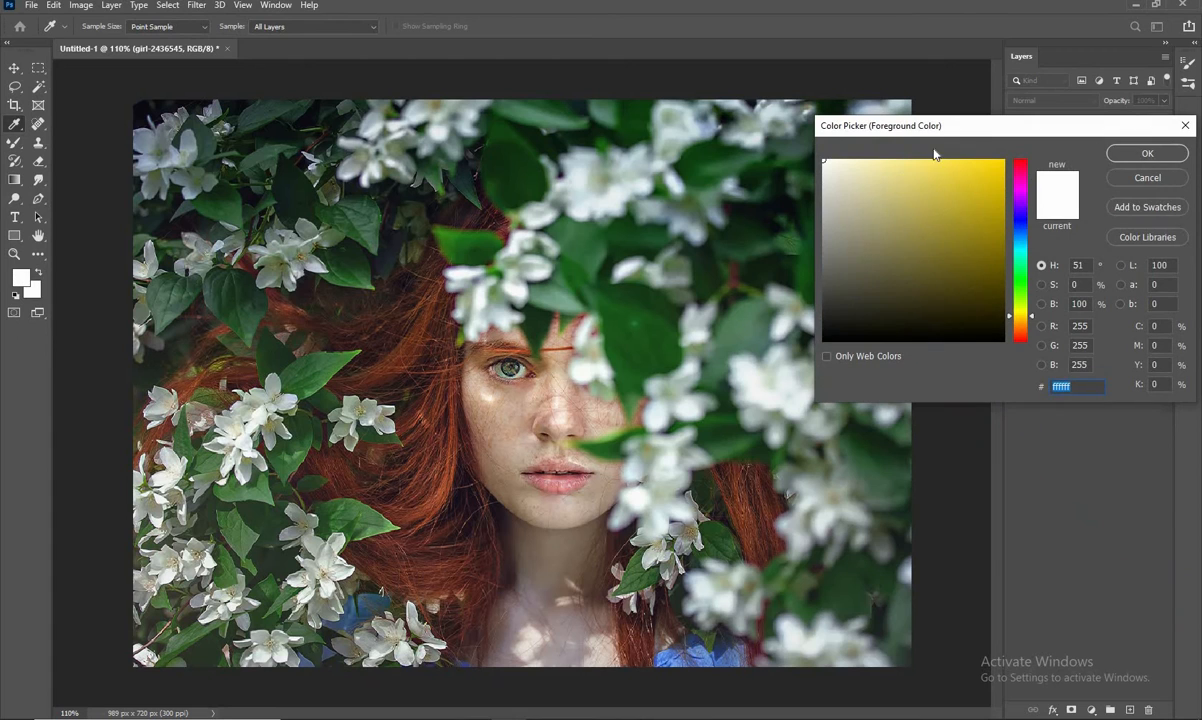
Step: Accept white as the foreground colour and rasterize the portrait's smart object so the Mixer Brush can paint on it
left_click(1147, 153)
key("b")
left_click(492, 360)
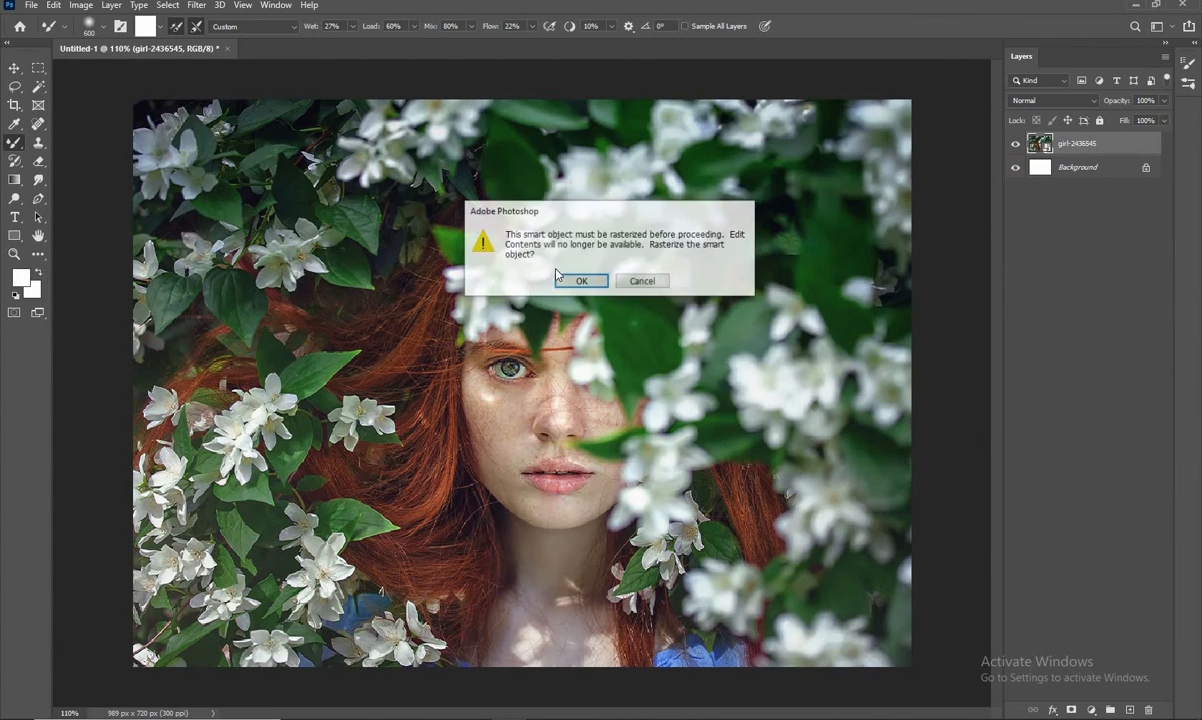
key("Return")
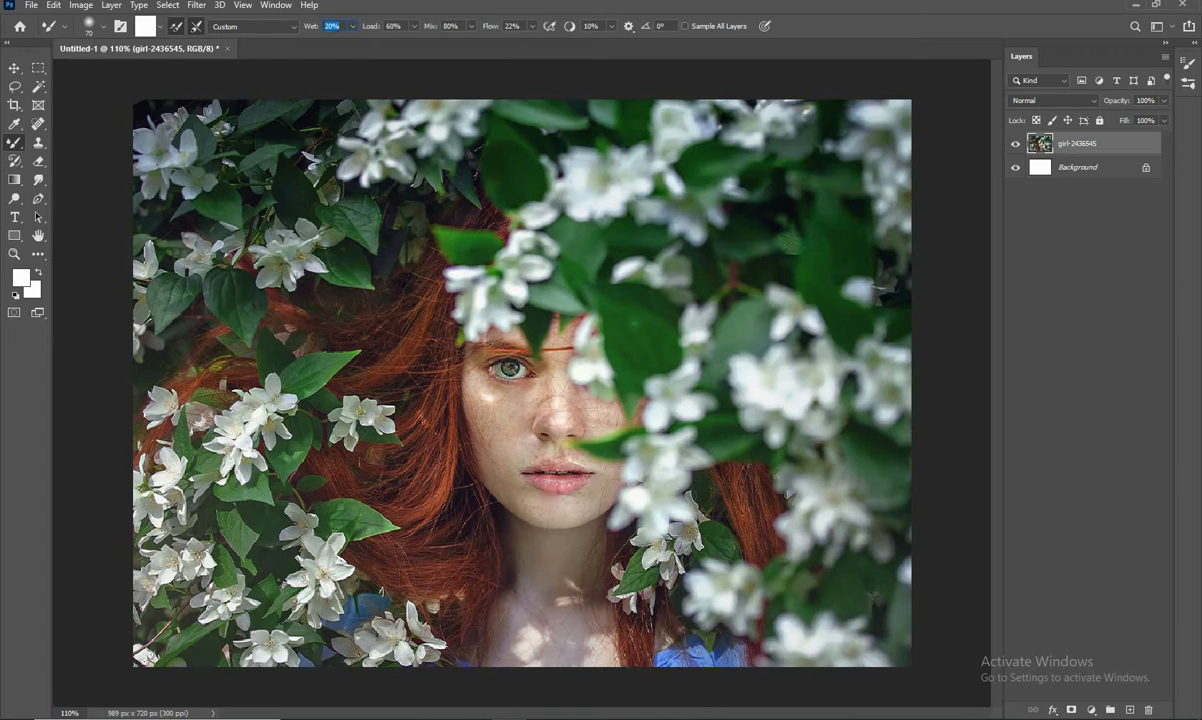
Step: Set the Mixer Brush's wetness to 27% and ready the brush for retouching the face
scroll(337, 27, "up", 4)
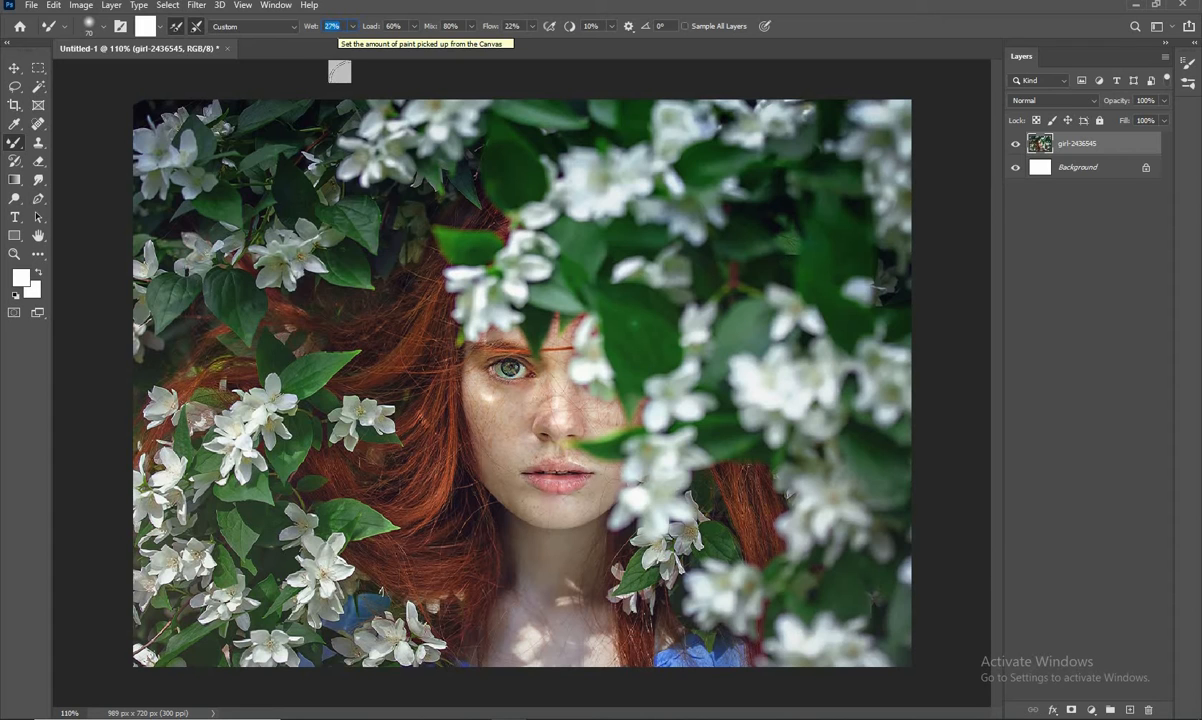
key("v")
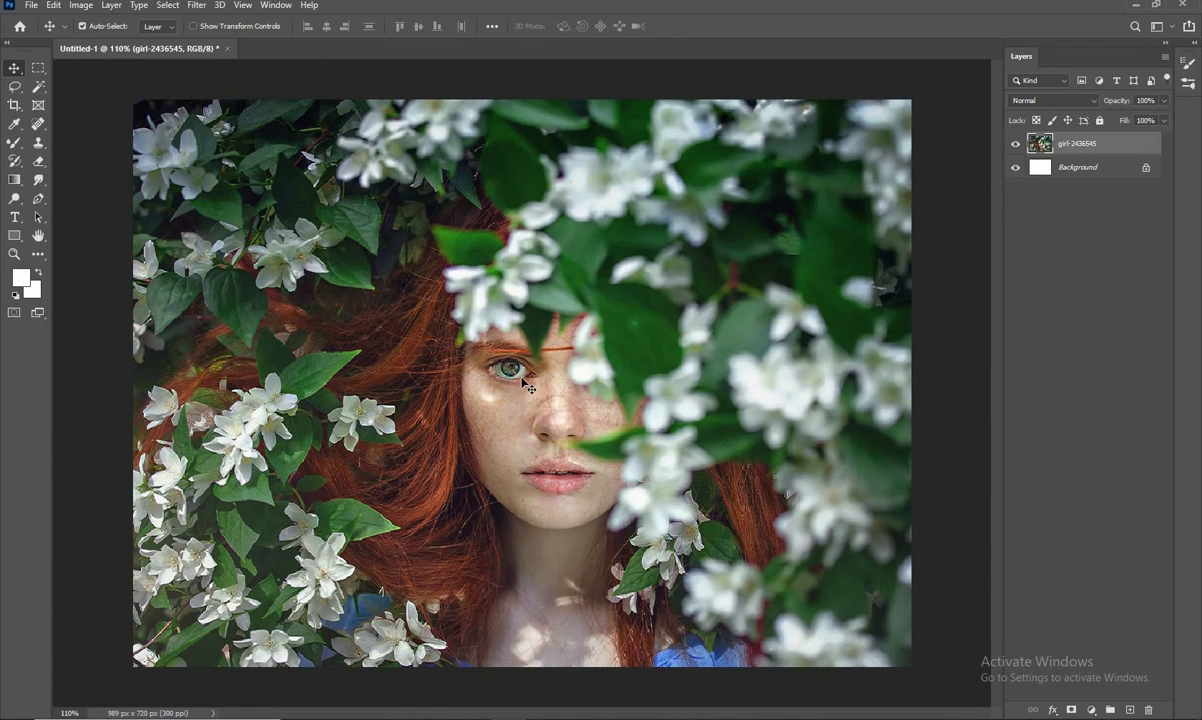
scroll(512, 372, "up", 5)
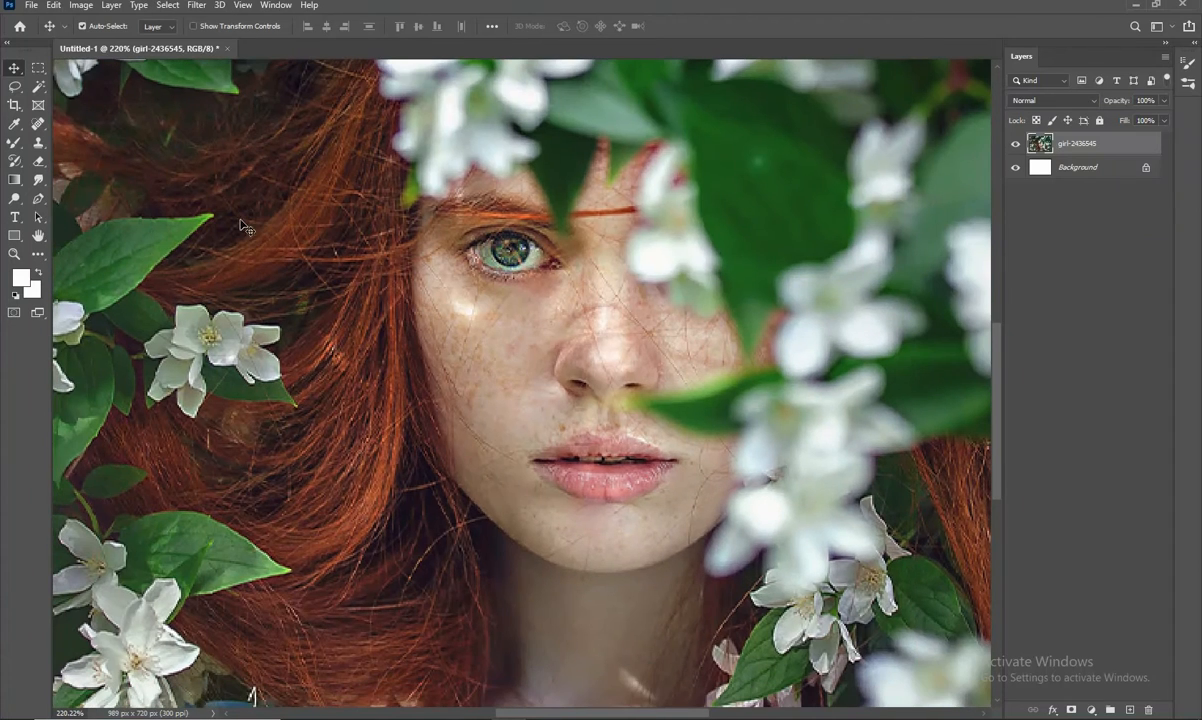
left_click(13, 141)
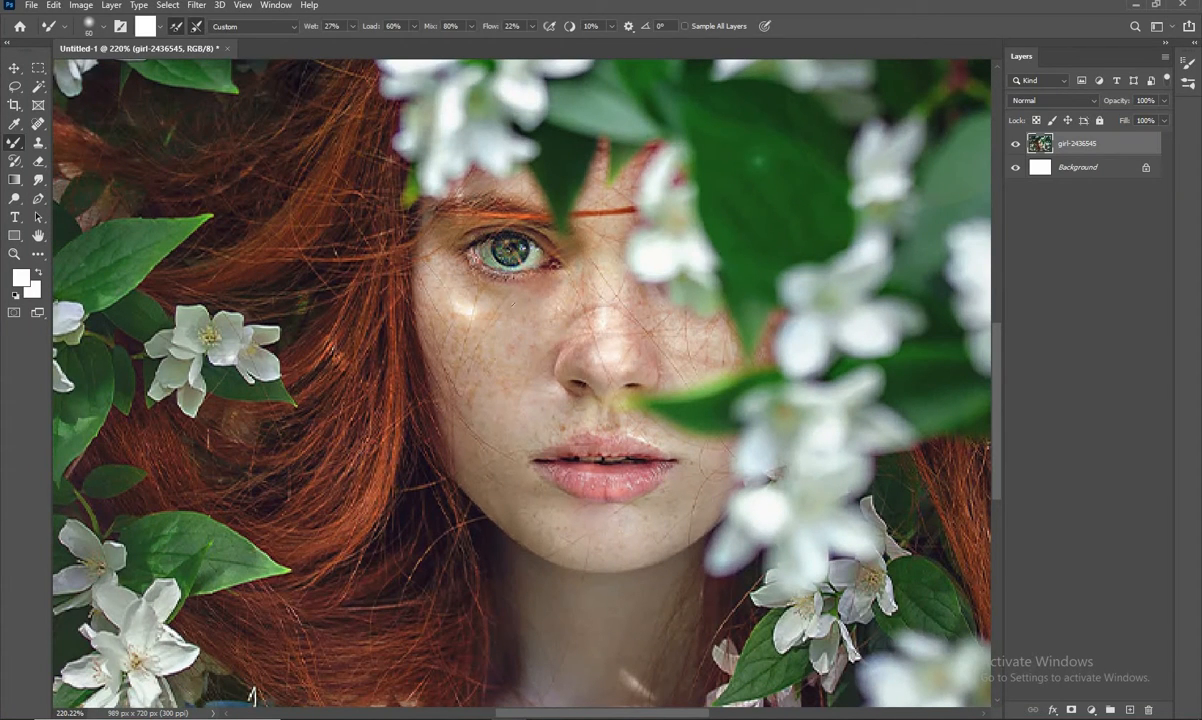
Step: Blend away the freckles and bright spot on the cheek below the visible eye with a Mixer Brush around size 40
key("bracketleft")
key("bracketleft")
key("bracketright")
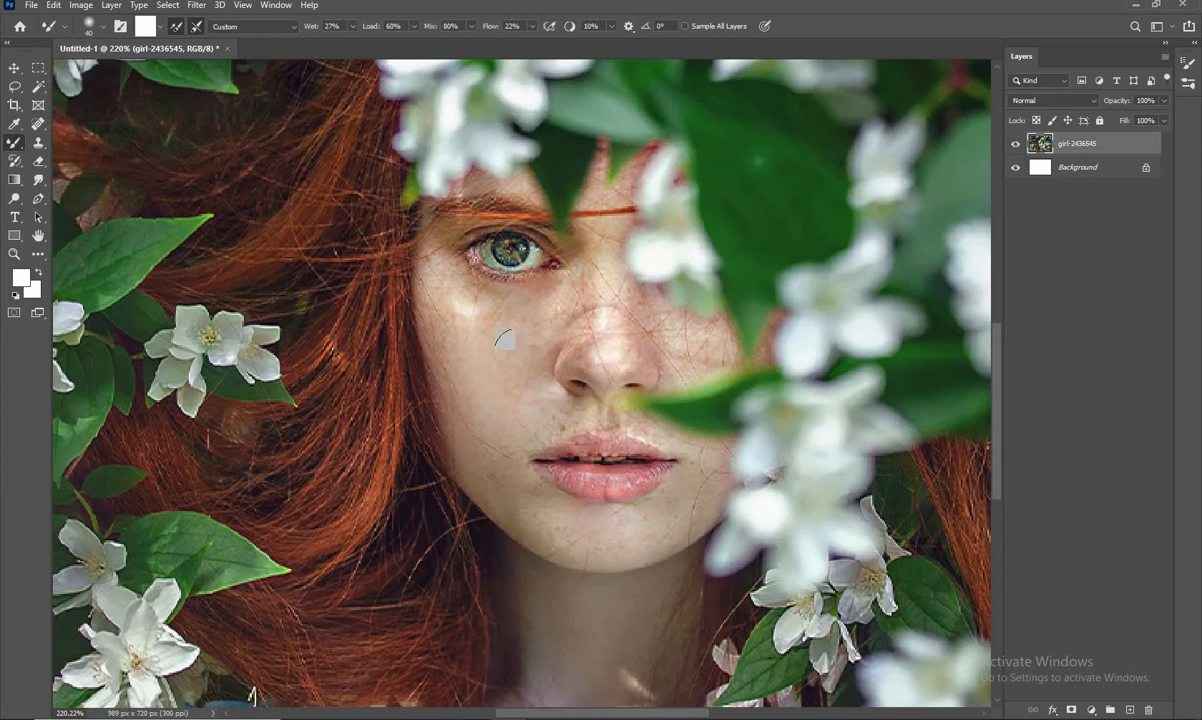
key("bracketleft")
key("bracketleft")
key("bracketleft")
key("bracketleft")
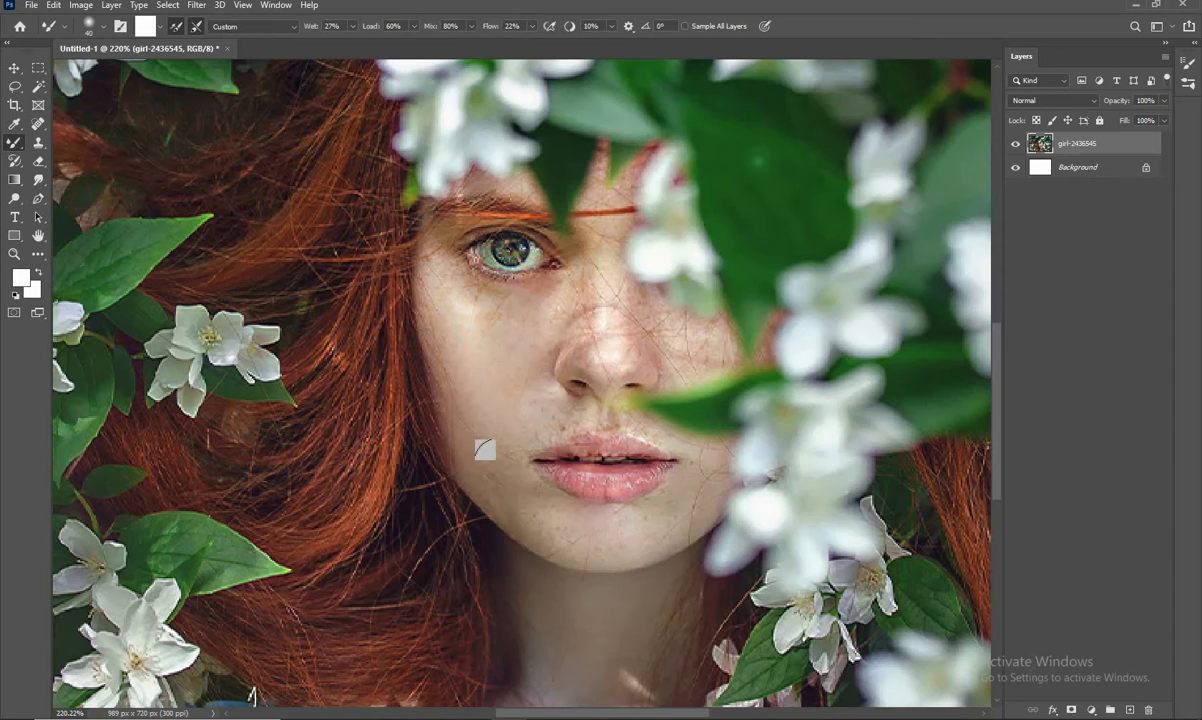
Step: Smooth the outer cheek along the hairline, varying the Mixer Brush between sizes 35 and 50
key("bracketleft")
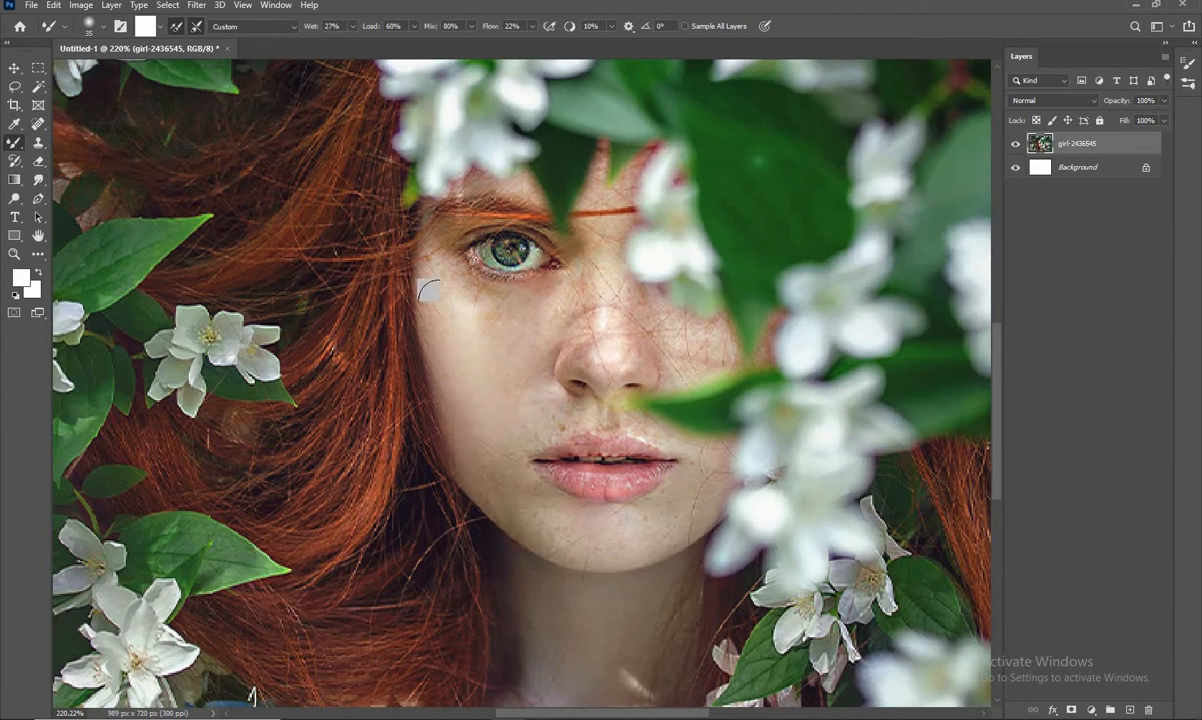
key("bracketright")
key("bracketright")
key("bracketright")
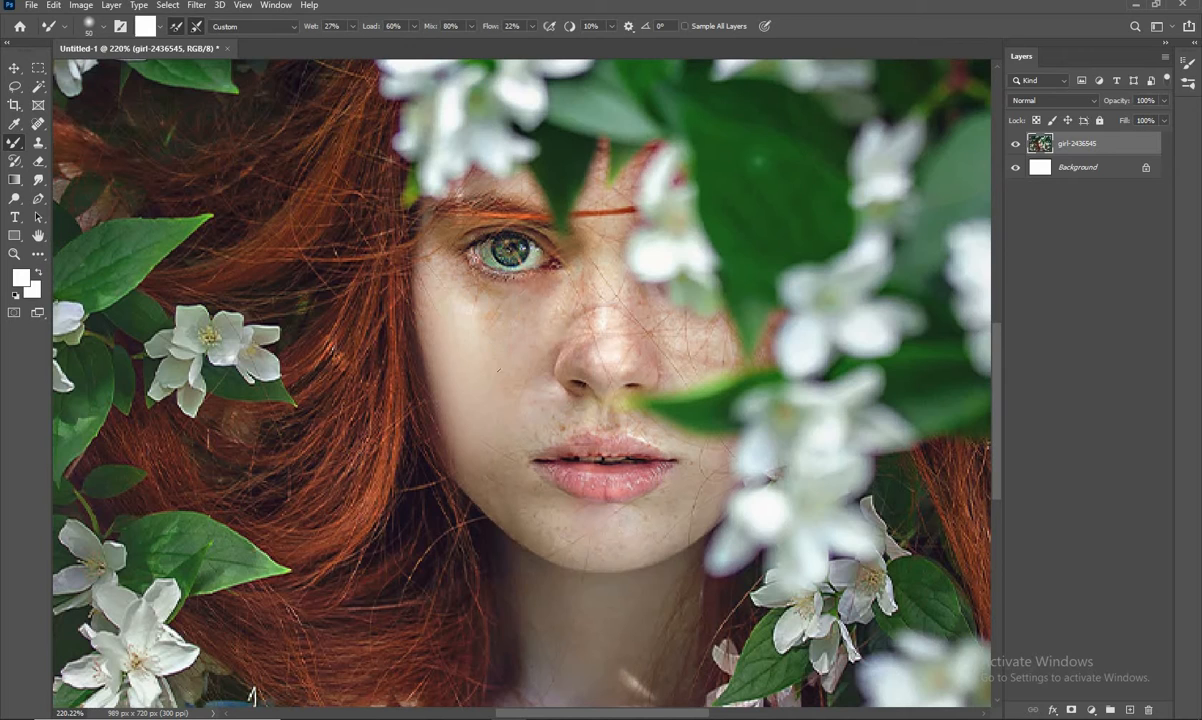
Step: Clean up the remaining spots directly under the visible eye with the Mixer Brush at size 30
key("bracketleft")
key("bracketleft")
key("bracketleft")
key("bracketleft")
key("bracketleft")
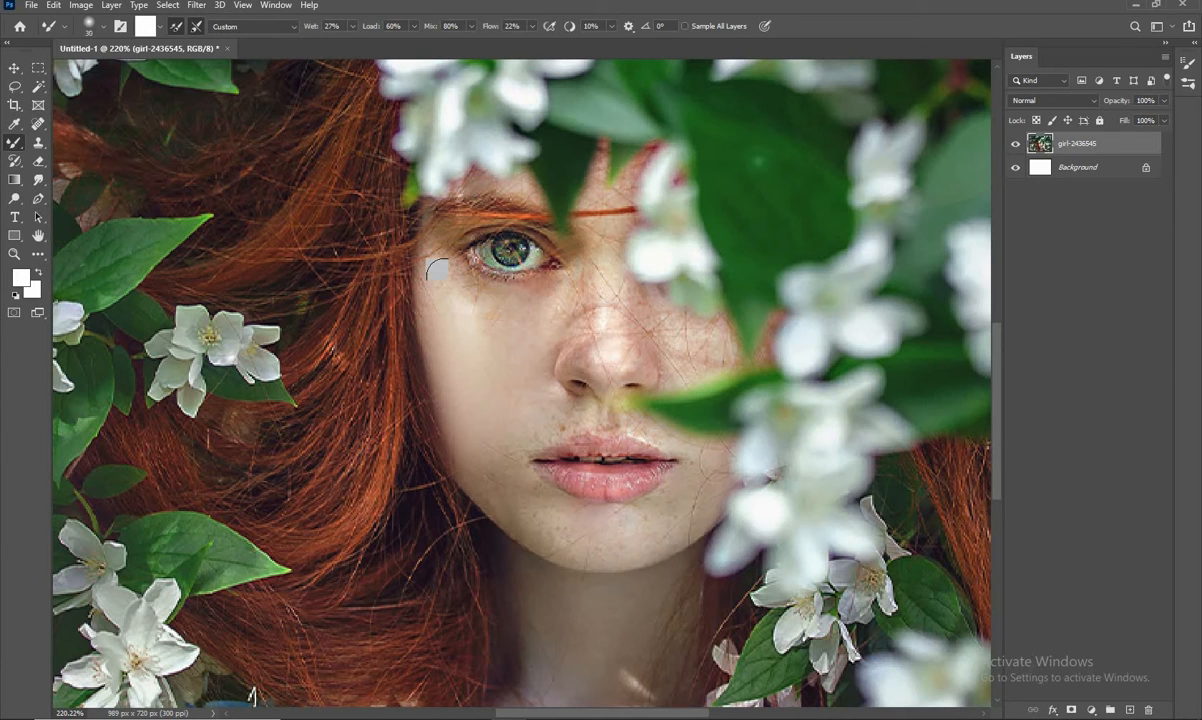
key("bracketright")
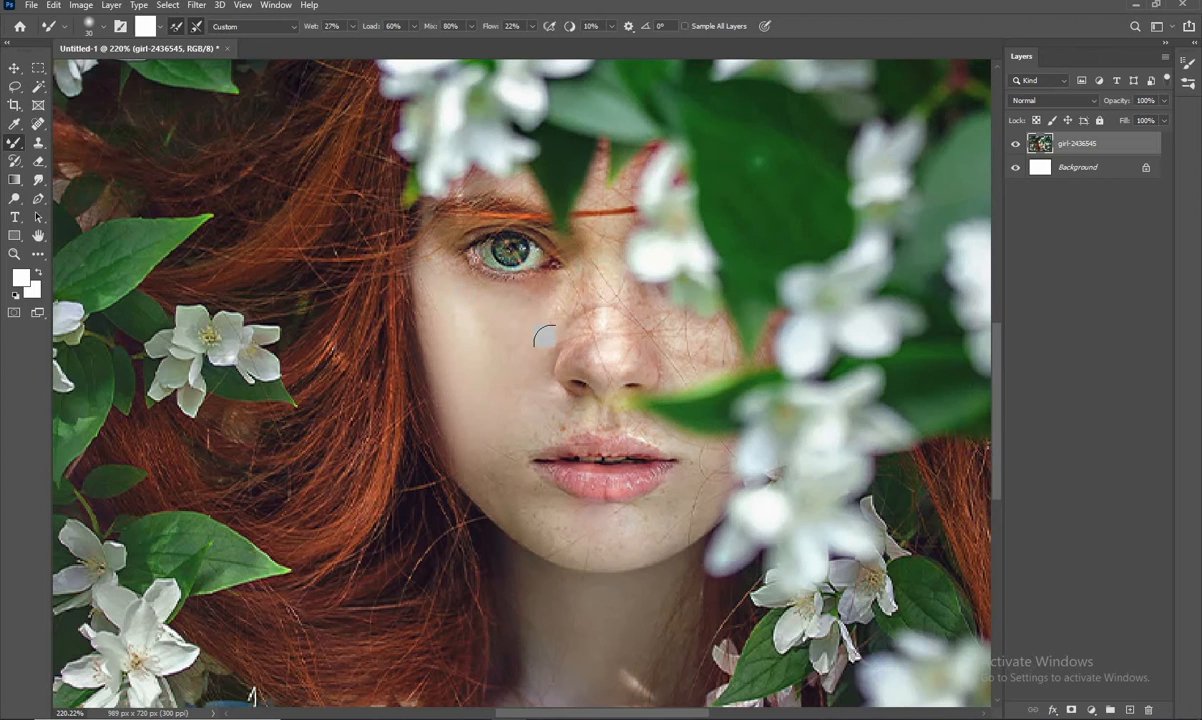
Step: Even out the skin from the side of the nose down to the lower cheek with a Mixer Brush around size 35
key("bracketright")
key("bracketleft")
key("bracketleft")
key("bracketleft")
key("bracketright")
key("bracketright")
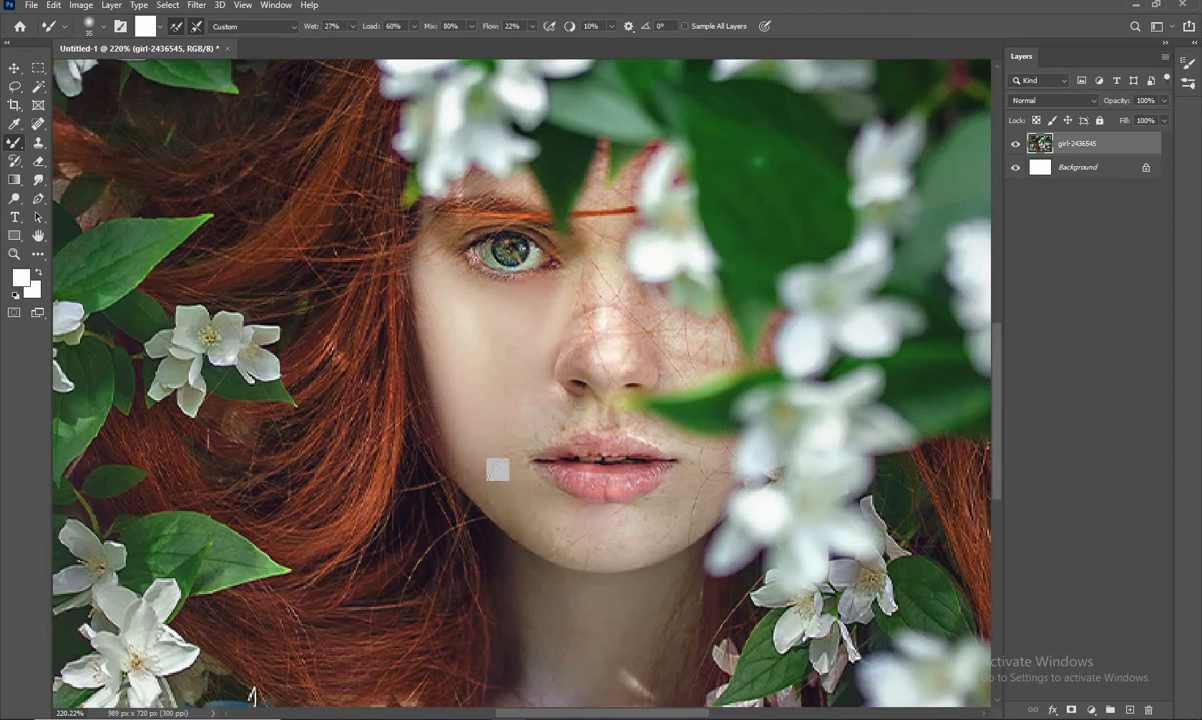
Step: Smooth the skin beside the mouth and above the upper lip, reducing the Mixer Brush from size 40 to 25
key("bracketright")
key("bracketright")
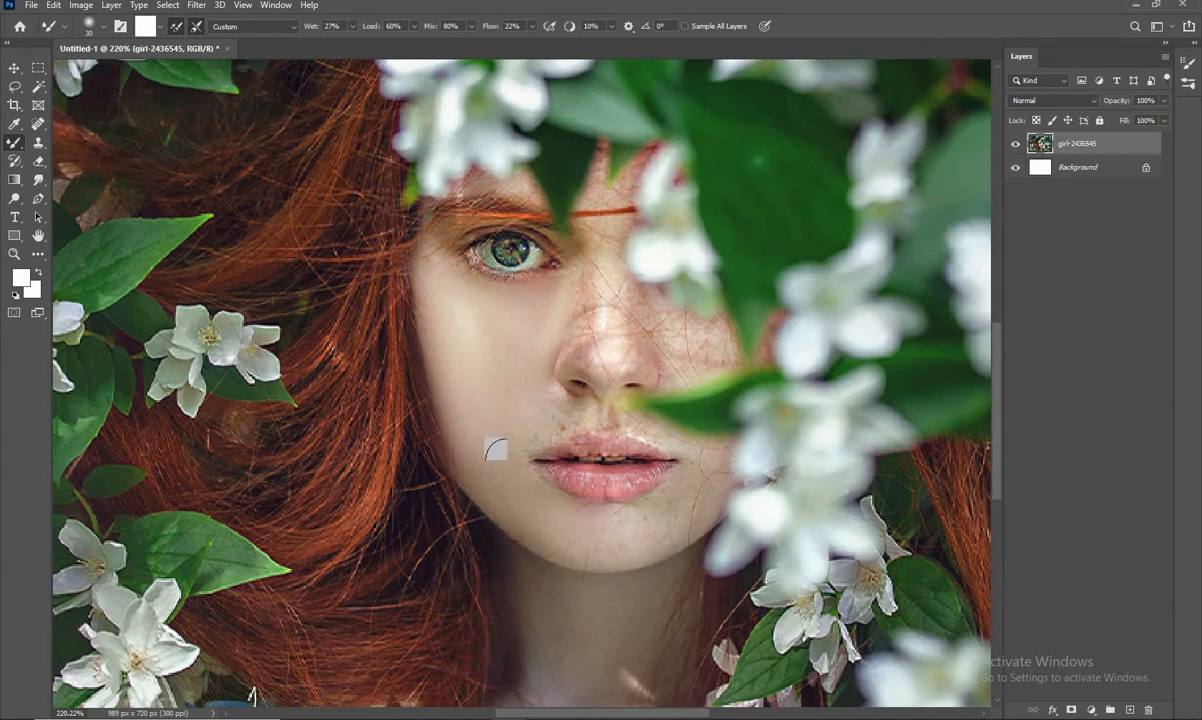
key("bracketleft")
key("bracketleft")
key("bracketleft")
key("bracketleft")
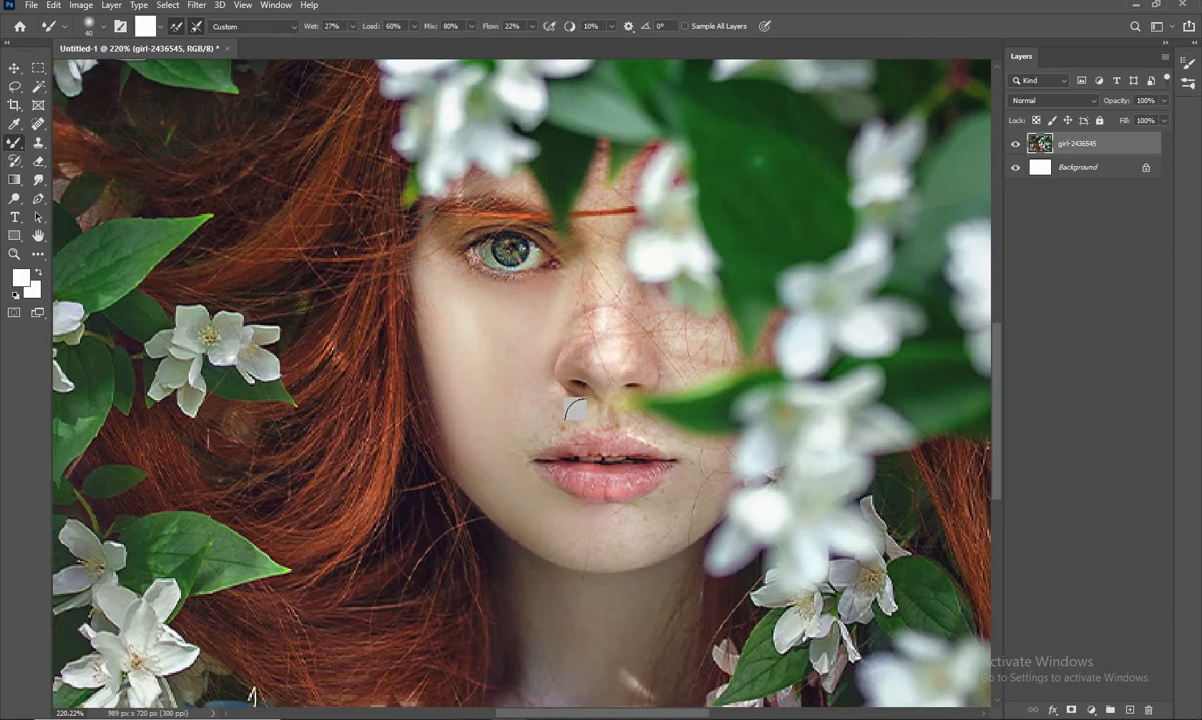
key("bracketleft")
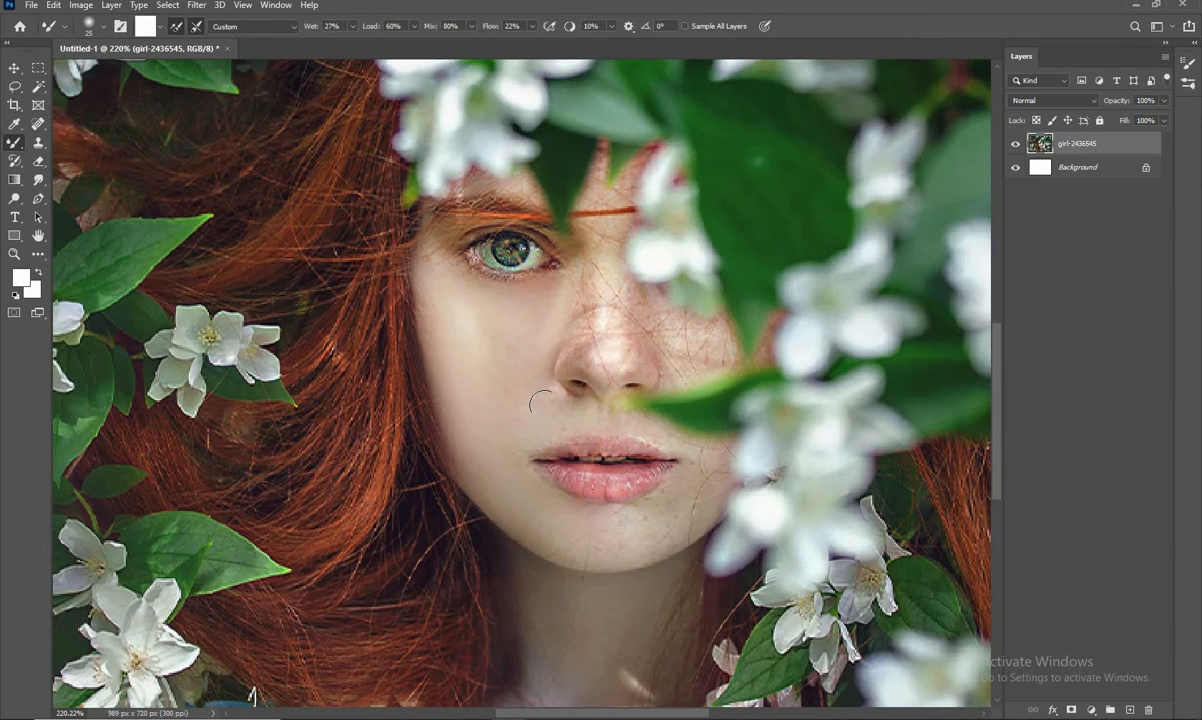
Step: Blend the skin along the side of the nose below the inner eye corner, reducing the Mixer Brush from size 40 to 20
key("bracketright")
key("bracketright")
key("bracketright")
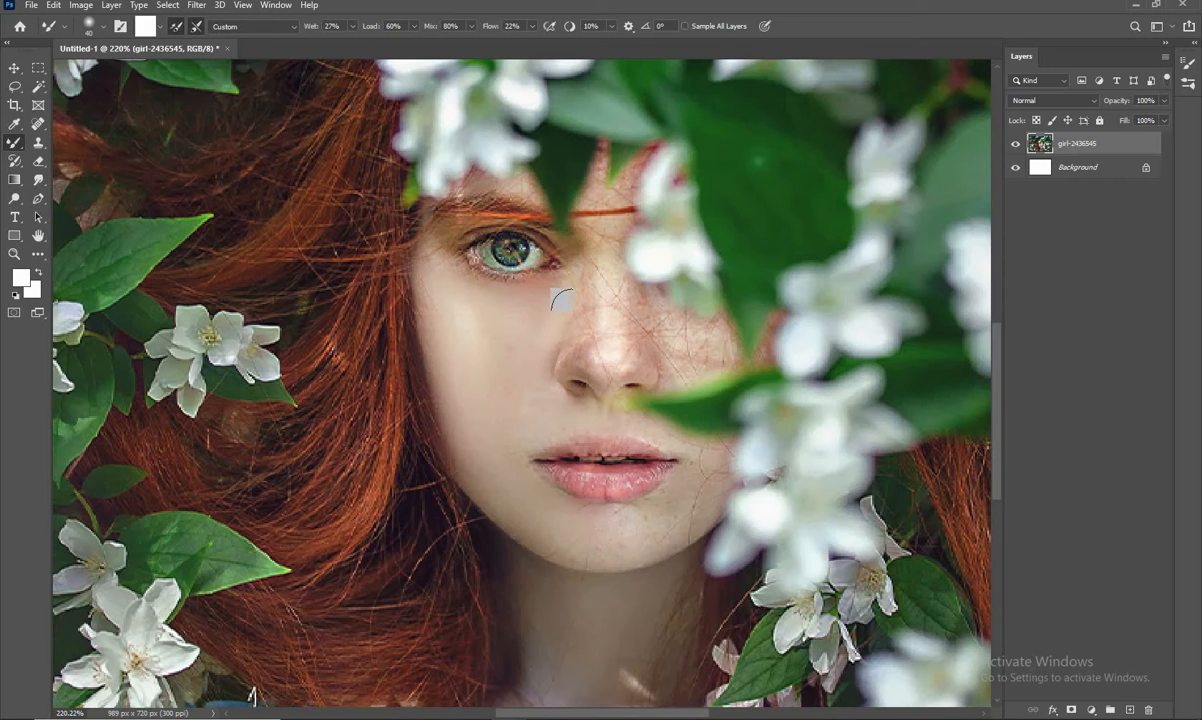
key("bracketleft")
key("bracketleft")
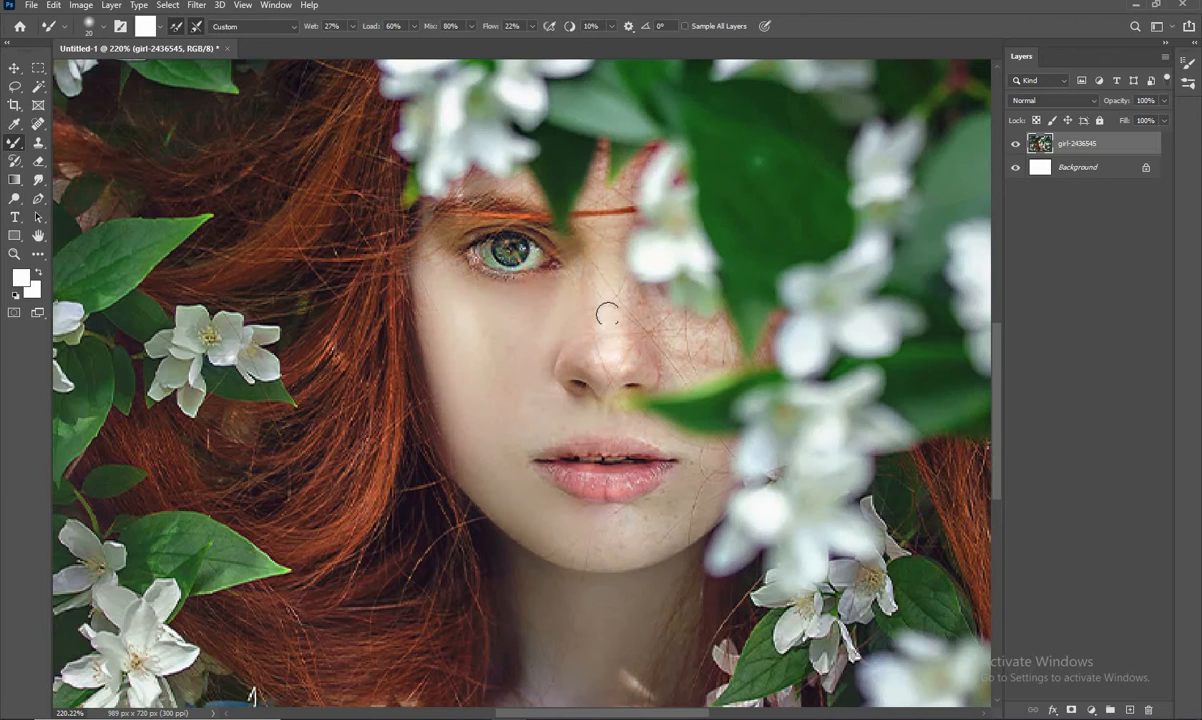
Step: Smooth the freckles on the bridge of the nose with a small Mixer Brush around size 20
key("bracketright")
key("bracketright")
key("bracketright")
key("bracketleft")
key("bracketleft")
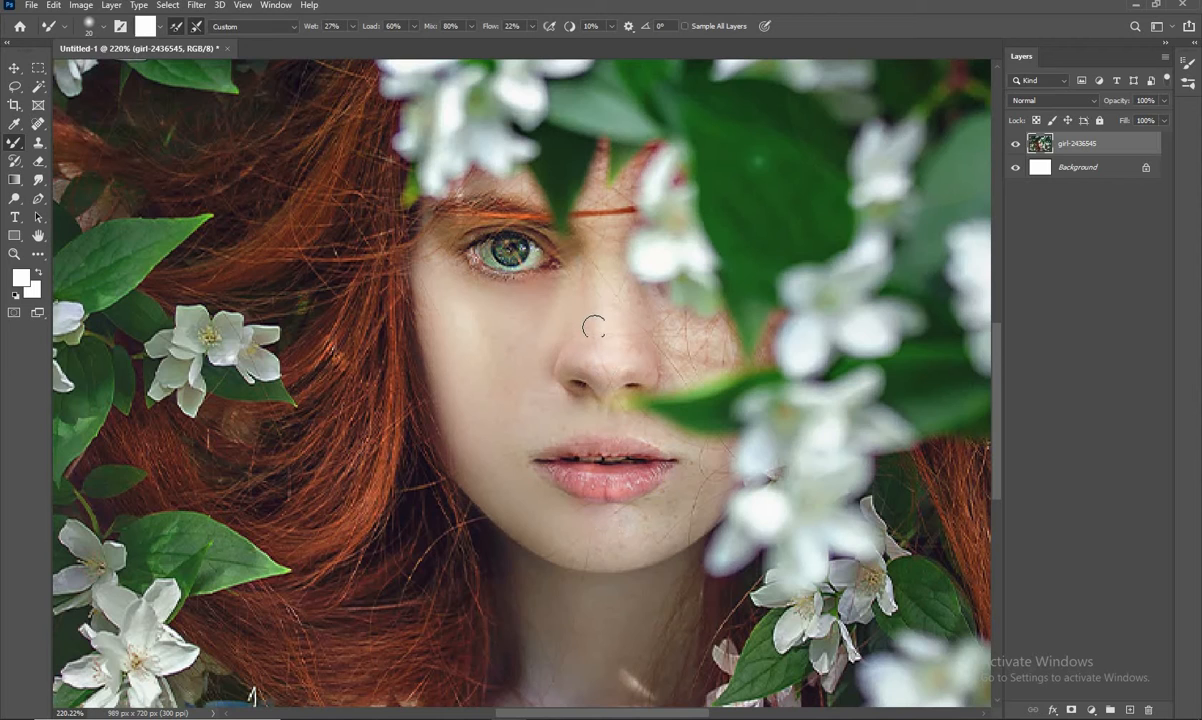
Step: Refine the nose tip and the skin between the brows with small Mixer Brush strokes around size 20
key("bracketright")
key("bracketright")
key("bracketright")
key("bracketleft")
key("bracketleft")
key("bracketleft")
key("bracketleft")
key("bracketleft")
key("bracketright")
key("bracketright")
key("bracketright")
key("bracketleft")
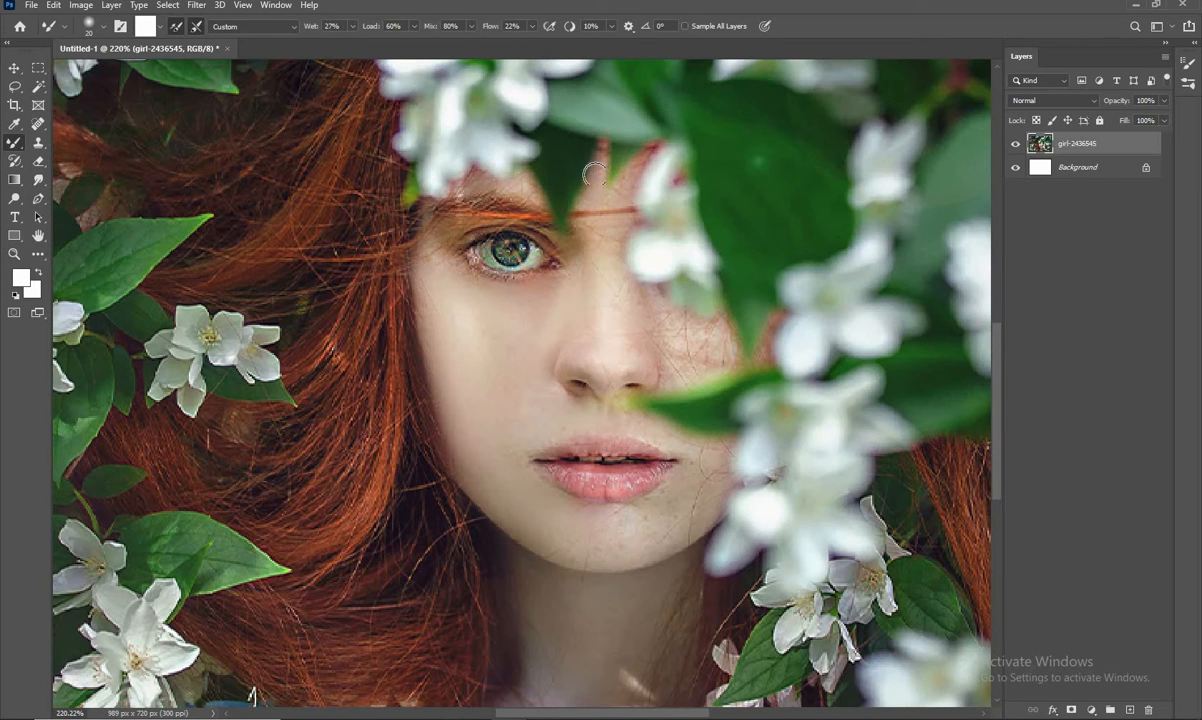
Step: Blend away the freckles and stray hairs on the partly hidden cheek beside the flowers, using Mixer Brush sizes 25 to 35
key("bracketright")
key("bracketright")
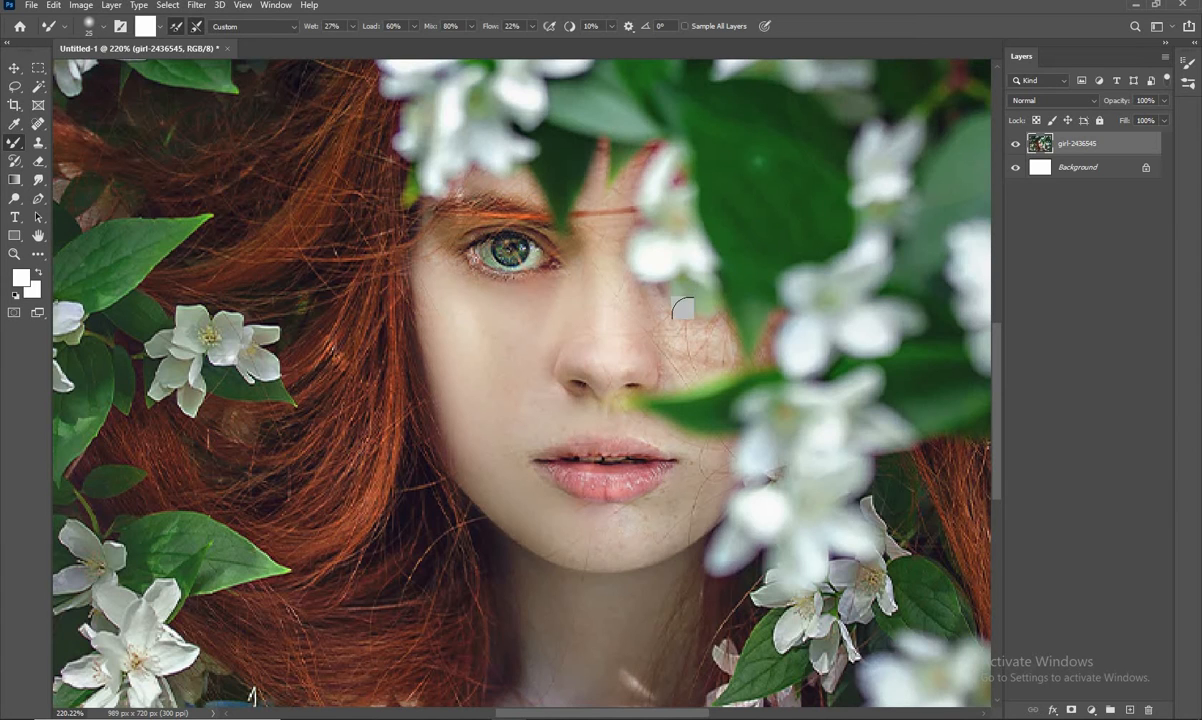
key("bracketright")
key("bracketright")
key("bracketright")
key("bracketleft")
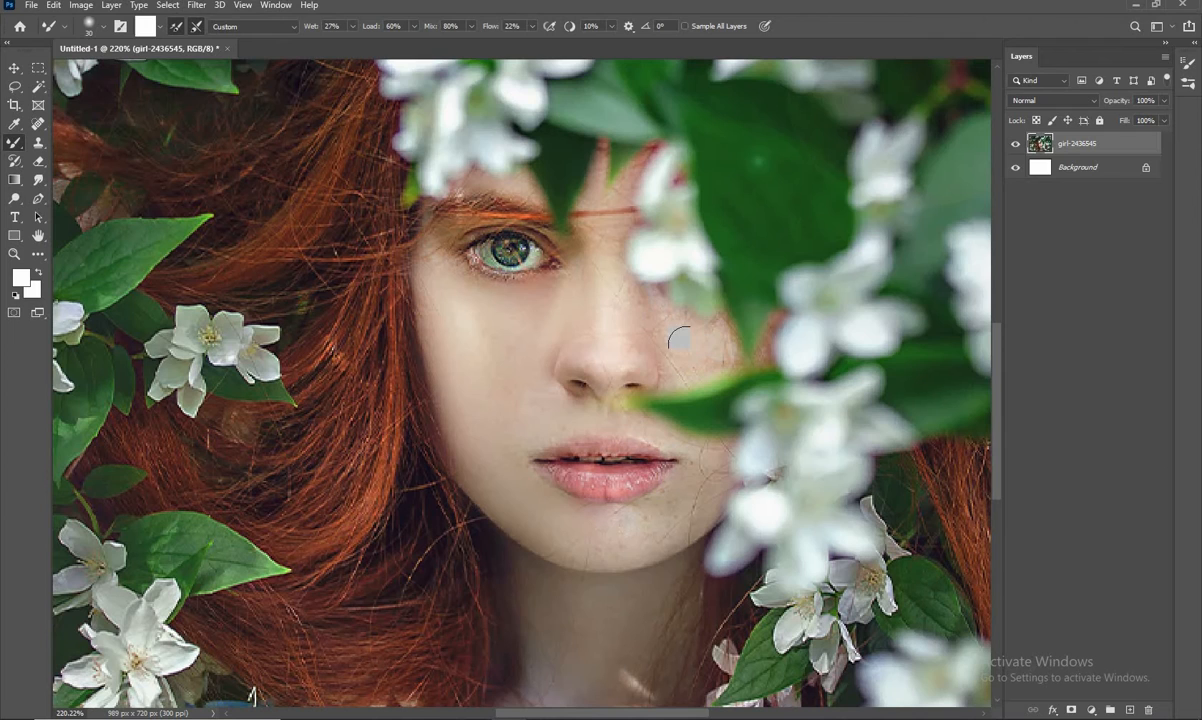
key("bracketleft")
key("bracketright")
key("bracketright")
key("bracketright")
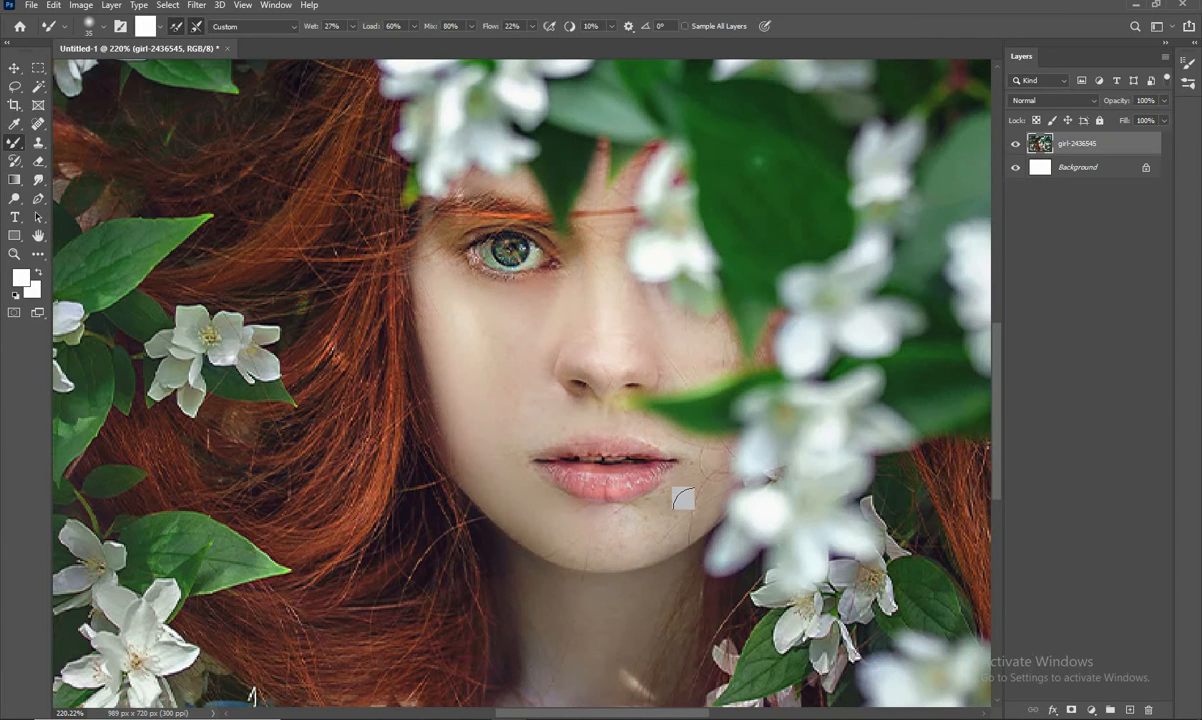
Step: Smooth the blemishes on the chin and jaw with the Mixer Brush between sizes 35 and 45
key("bracketright")
key("bracketright")
key("bracketright")
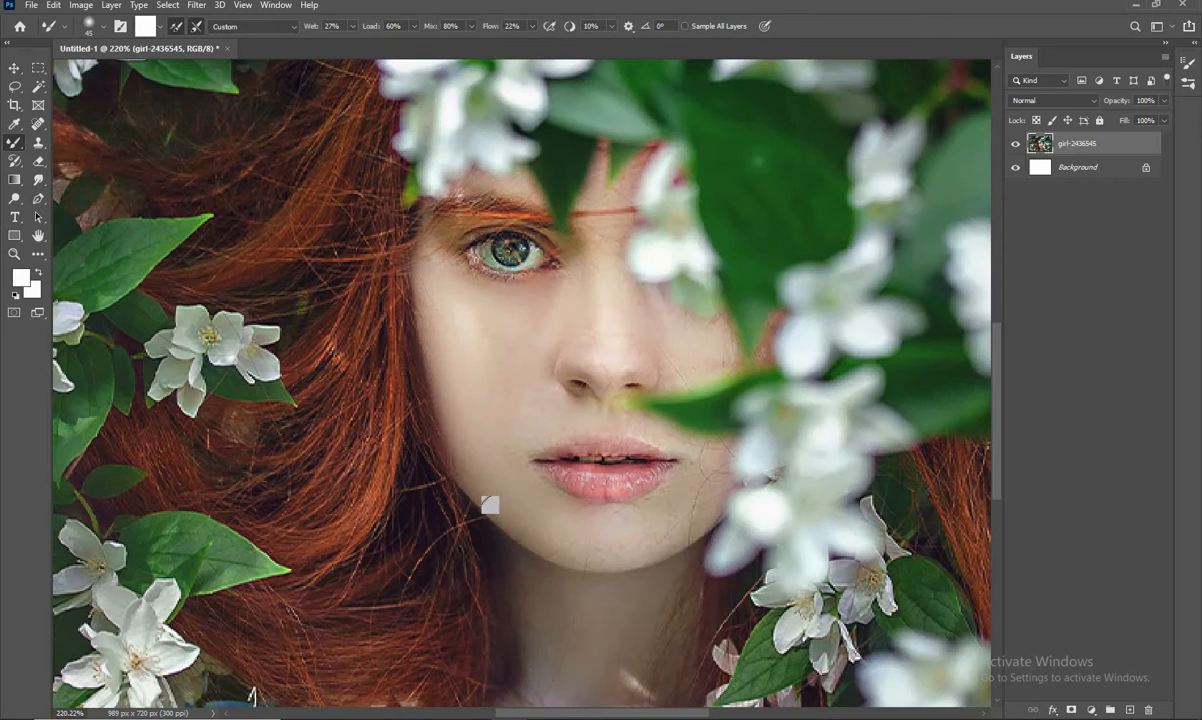
key("bracketright")
key("bracketleft")
key("bracketleft")
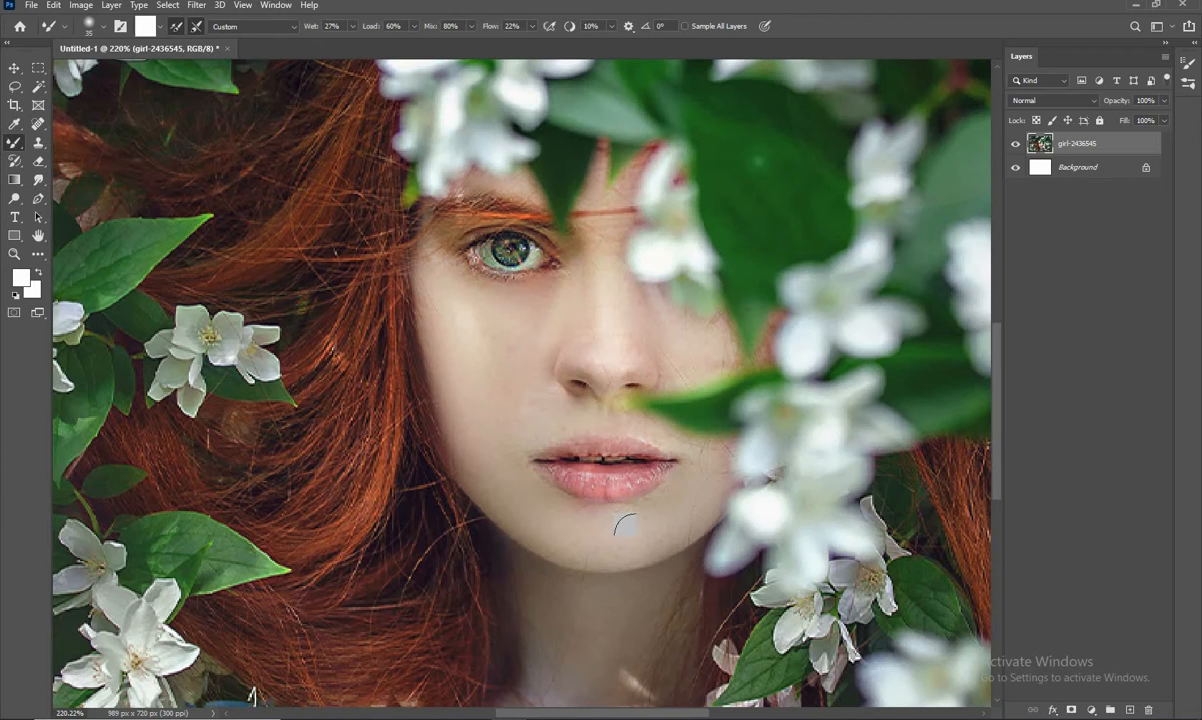
Step: Blend the remaining skin texture and stray hairs around the mouth and jawline with a Mixer Brush around size 40
key("bracketright")
key("bracketright")
key("bracketright")
key("bracketleft")
key("bracketleft")
Step: Touch up fine details around the nose and lips with the Mixer Brush reduced to size 15
scroll(555, 414, "down", 5)
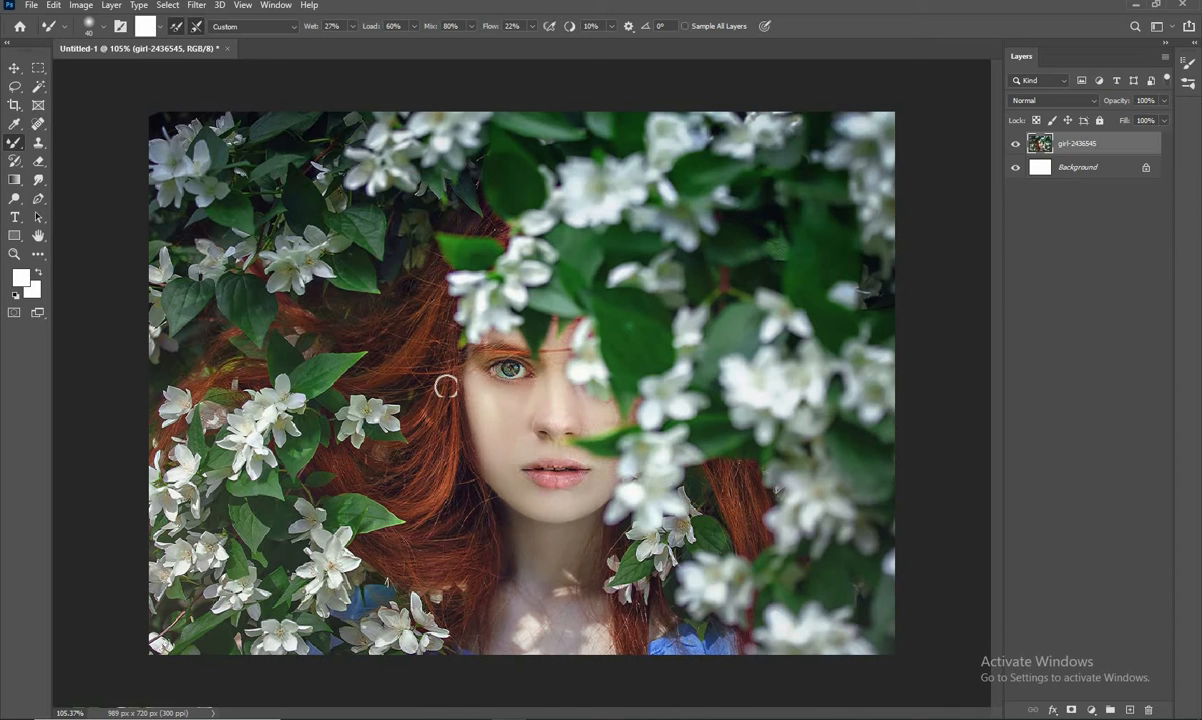
scroll(559, 455, "up", 5)
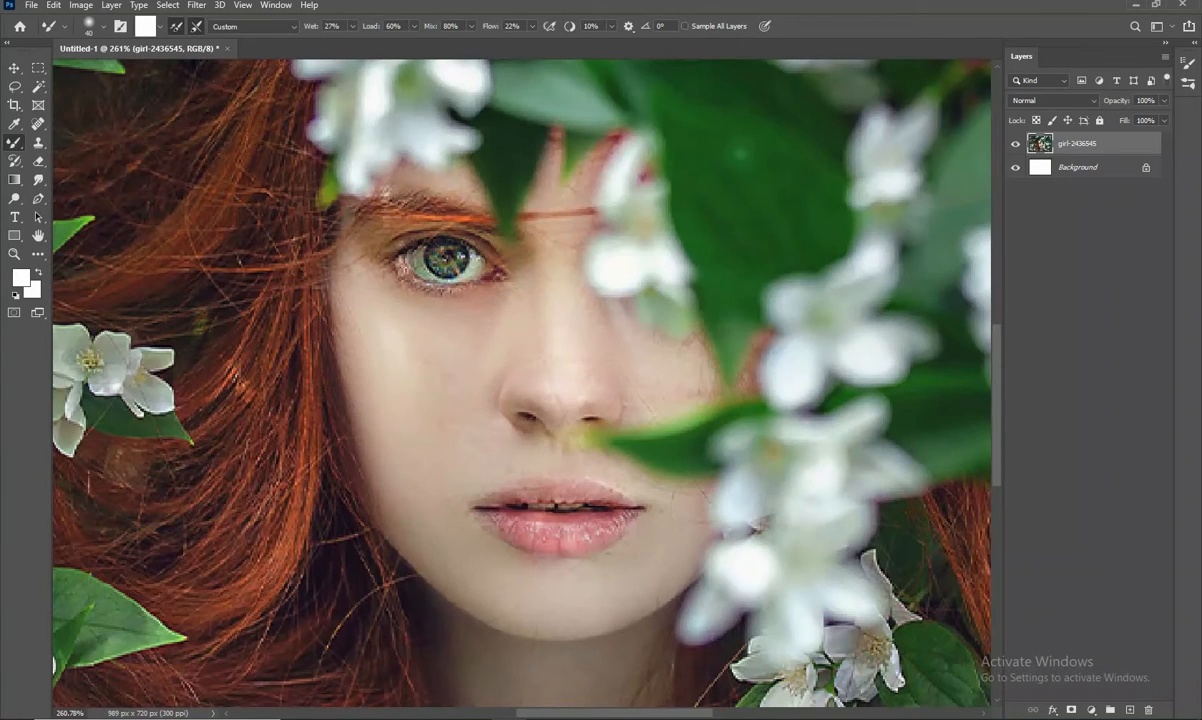
left_click_drag(474, 399, 433, 419)
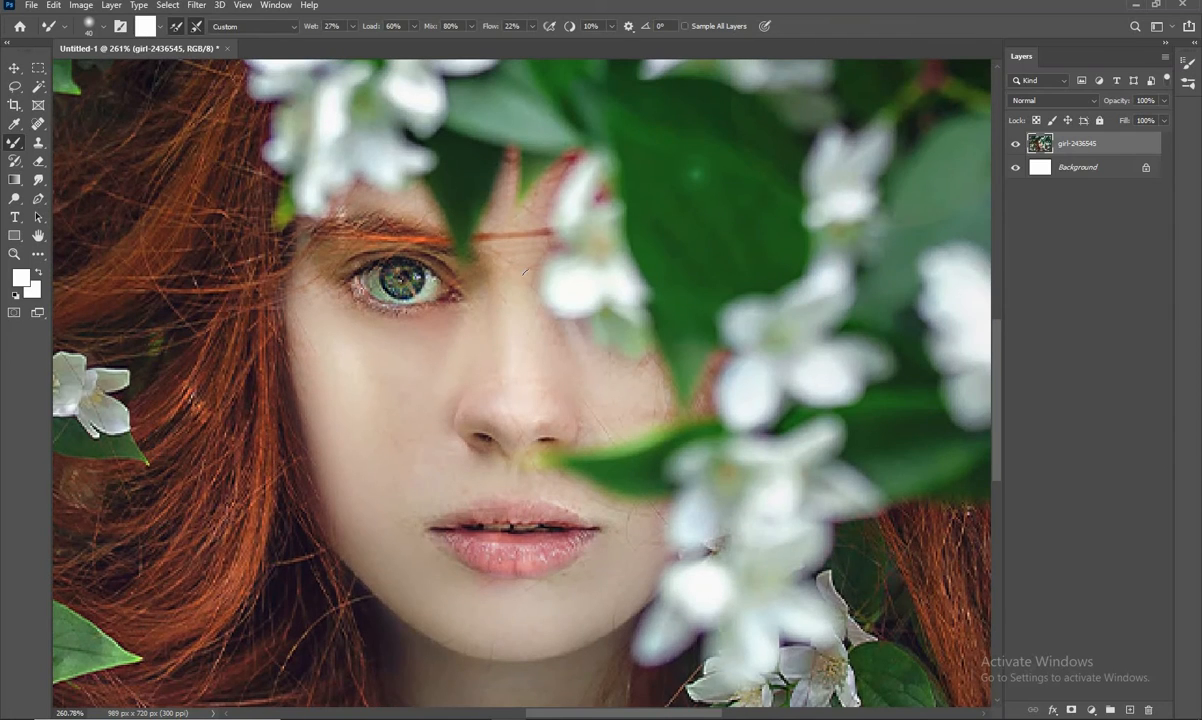
key("bracketleft")
key("bracketleft")
key("bracketleft")
key("bracketleft")
key("bracketleft")
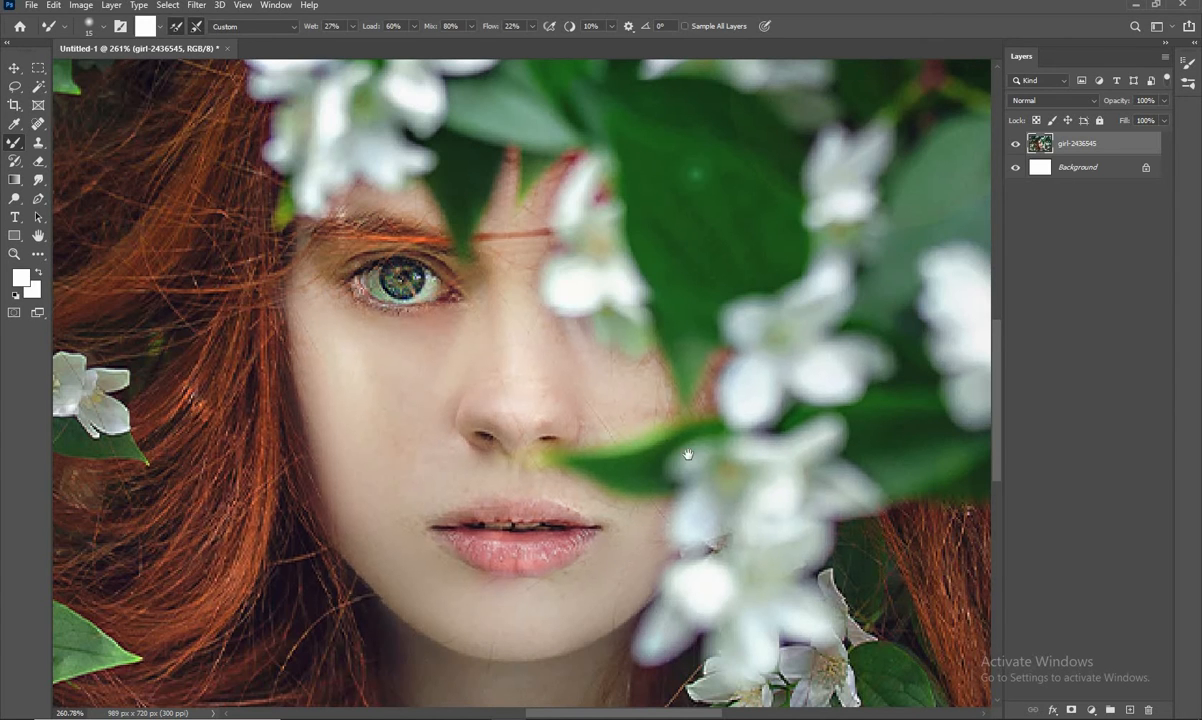
Step: Clean up the leftover lines between the green leaf and the corner of the mouth with the size 15 Mixer Brush
left_click_drag(625, 579, 690, 472)
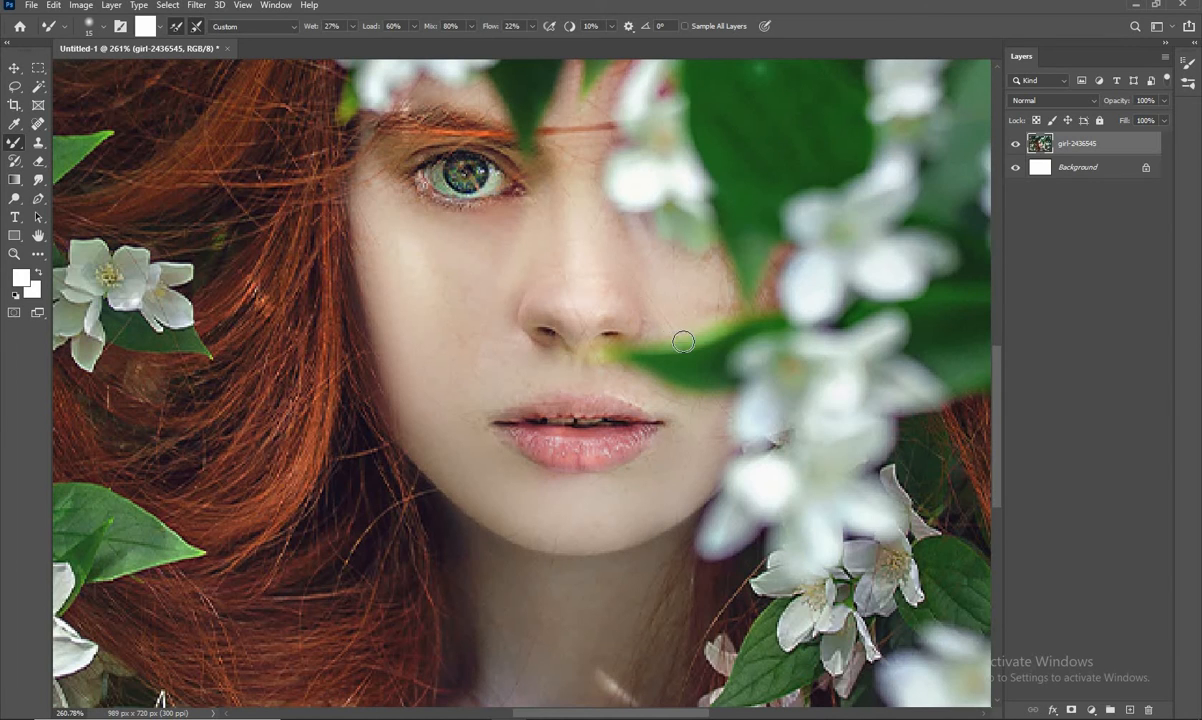
scroll(639, 282, "down", 3)
scroll(639, 282, "left", 2)
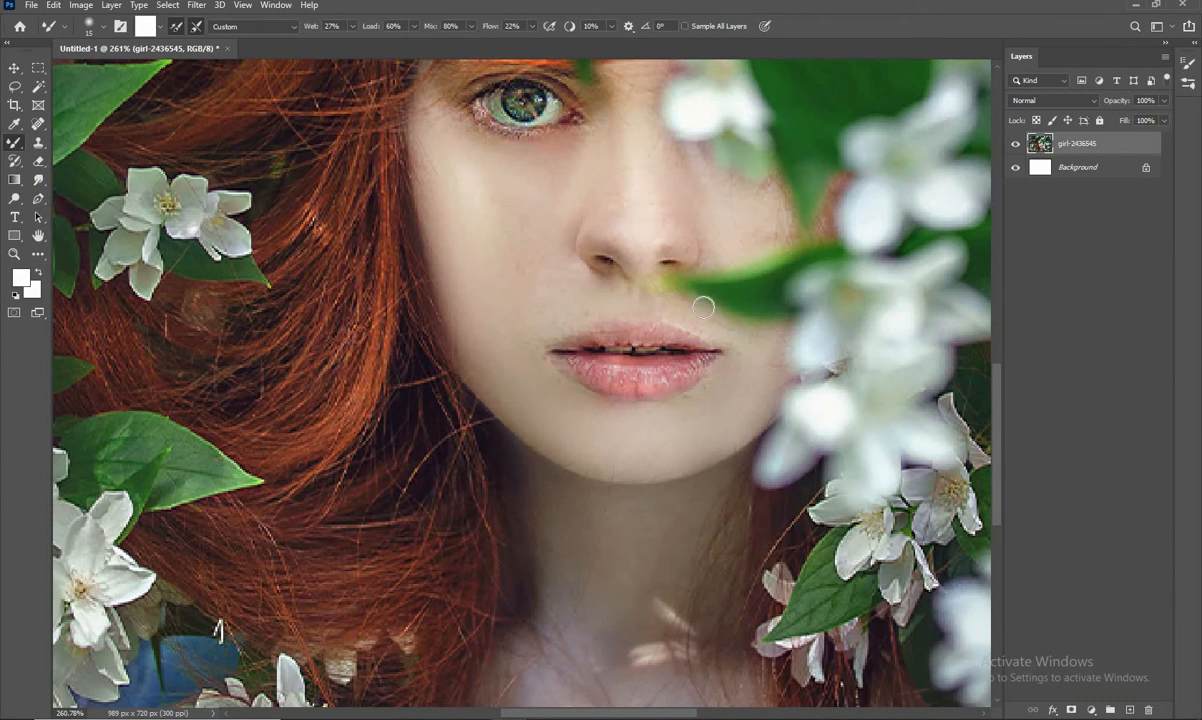
Step: Smooth the neck and soften the bright light patches on the chest with the Mixer Brush enlarged to size 60
scroll(644, 303, "down", 1)
scroll(671, 204, "down", 6)
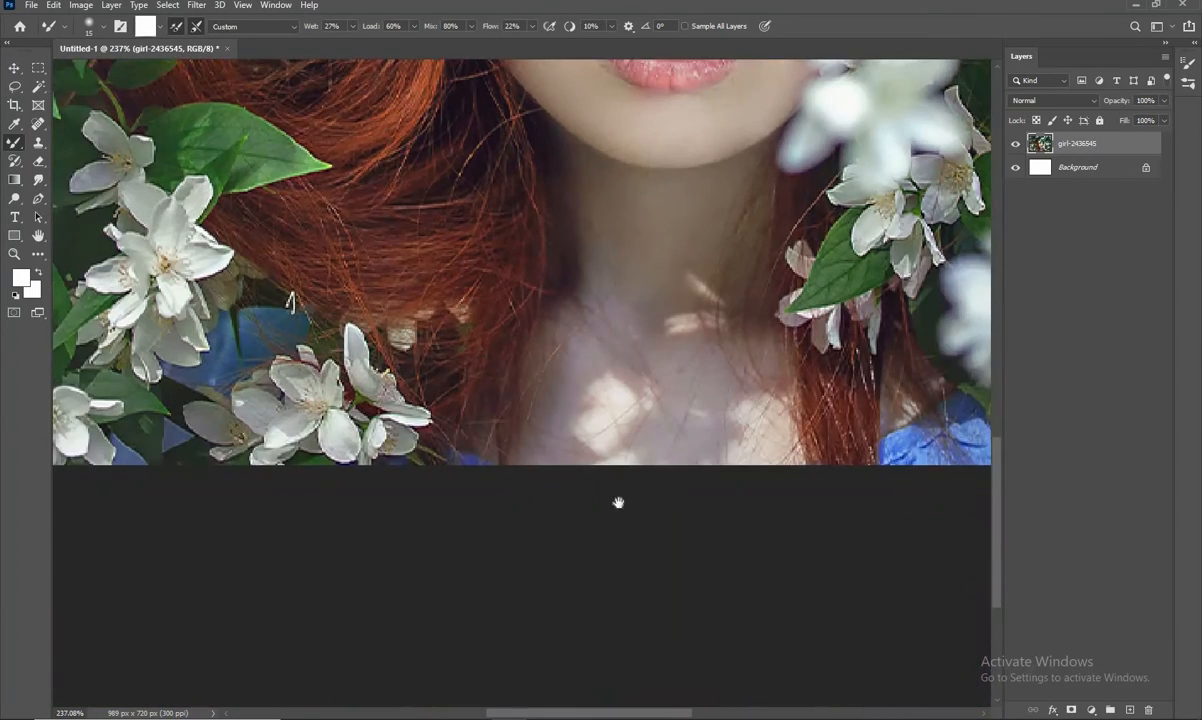
left_click_drag(618, 502, 570, 576)
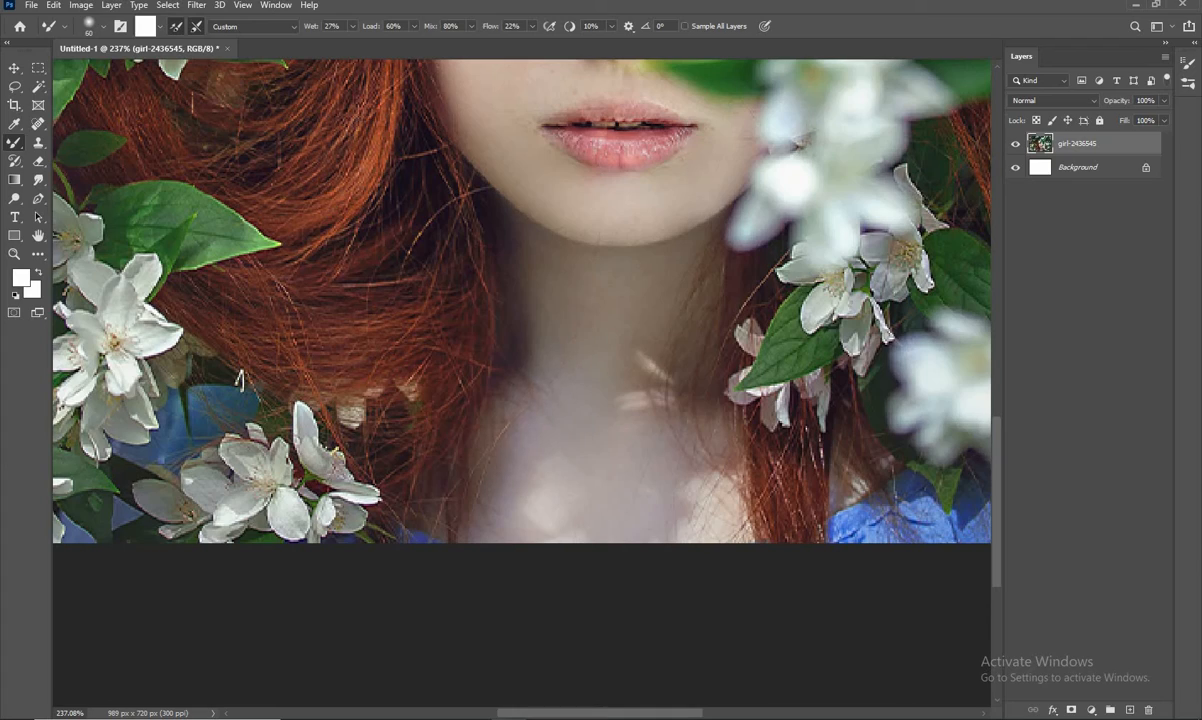
Step: Refine the remaining details around the lips and nose with the Mixer Brush reduced to size 15
scroll(549, 373, "down", 7)
scroll(540, 495, "up", 2)
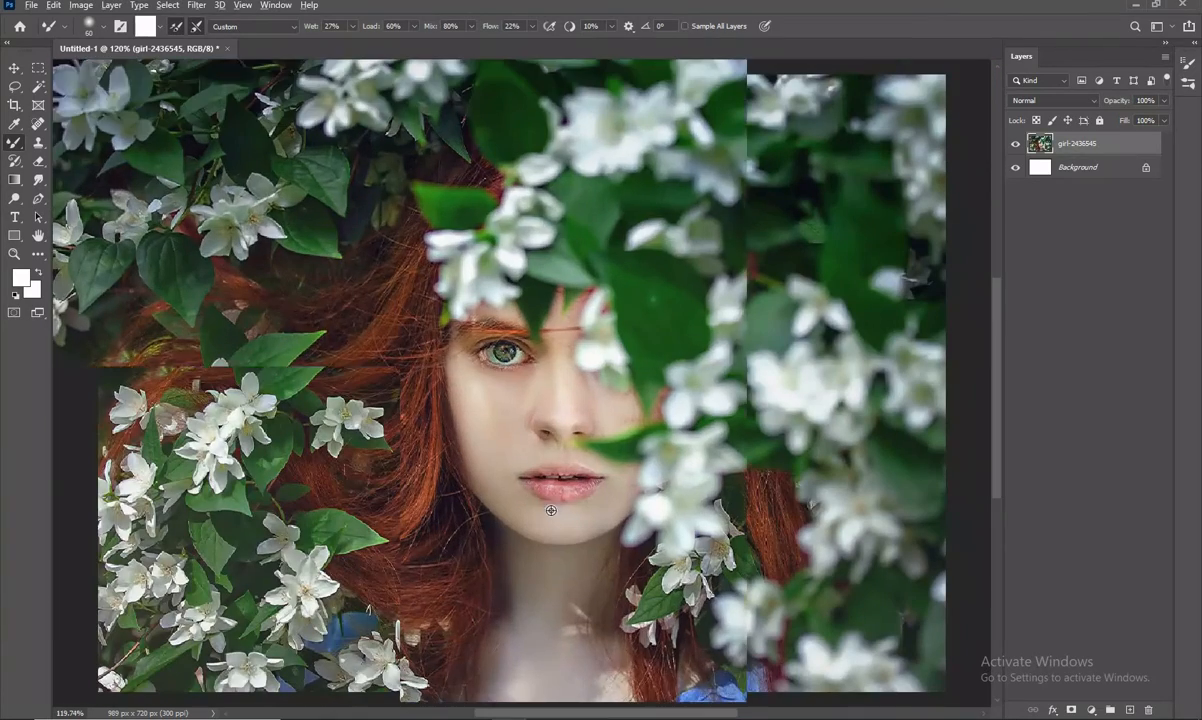
left_click_drag(656, 315, 722, 267)
scroll(606, 326, "up", 1)
left_click_drag(604, 266, 529, 309)
scroll(529, 309, "up", 7)
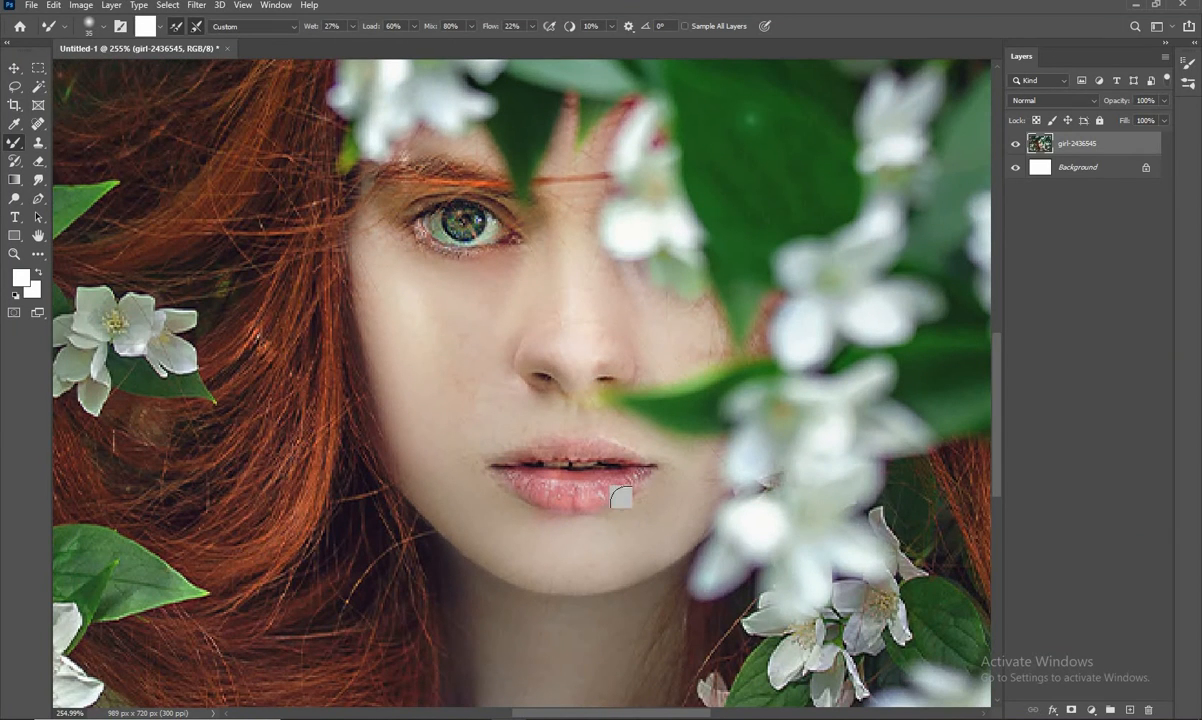
key("bracketleft")
key("bracketleft")
key("bracketleft")
key("bracketleft")
key("bracketleft")
key("bracketright")
key("bracketright")
key("bracketright")
key("bracketleft")
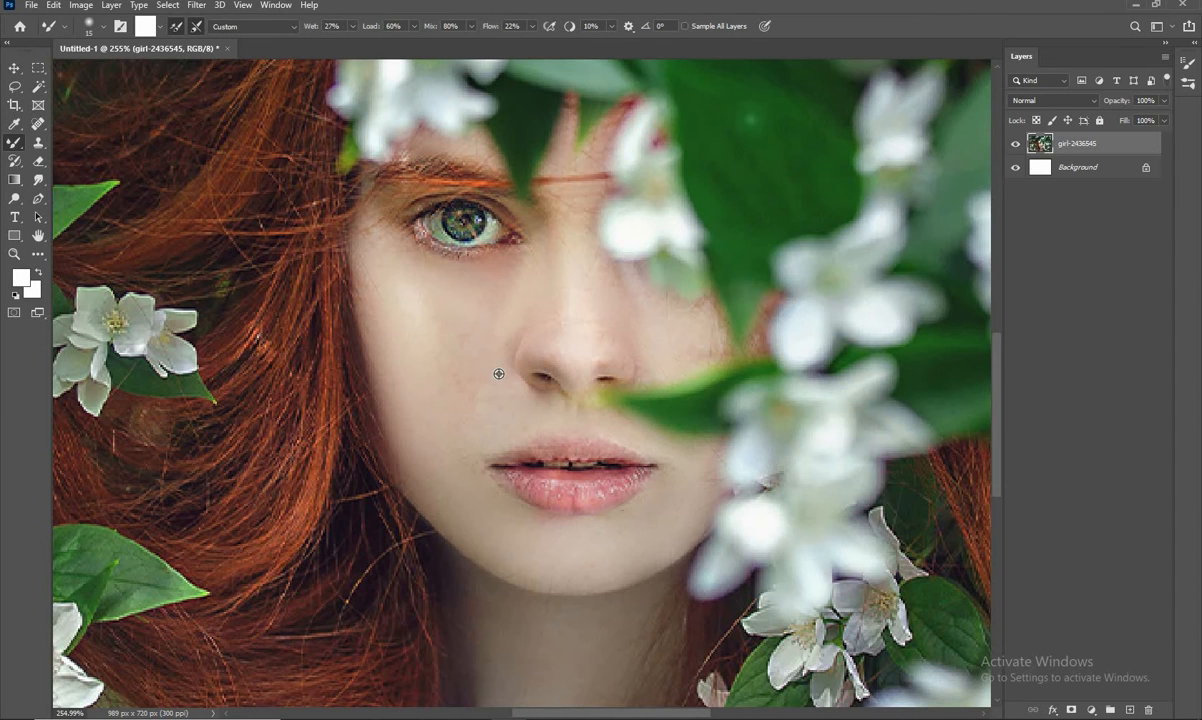
Step: Brighten the girl's visible eye with the Dodge tool at size 200, using Midtones range and 50% exposure
scroll(468, 352, "down", 2)
left_click(14, 197)
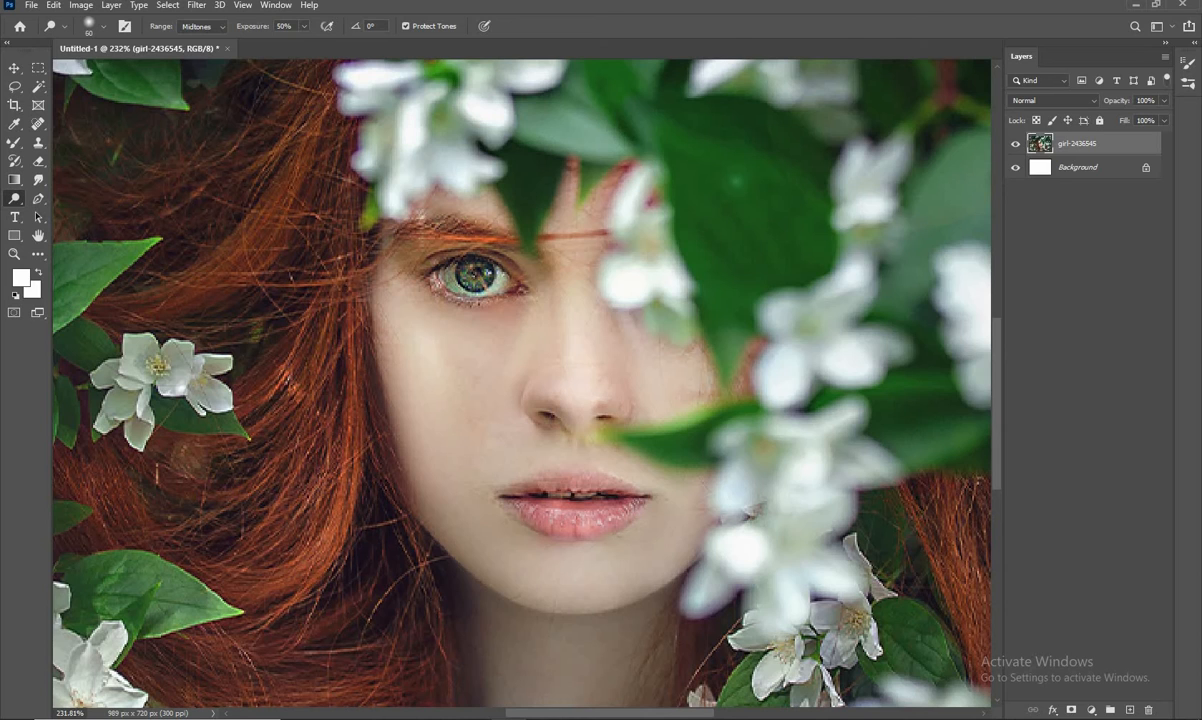
key("bracketright")
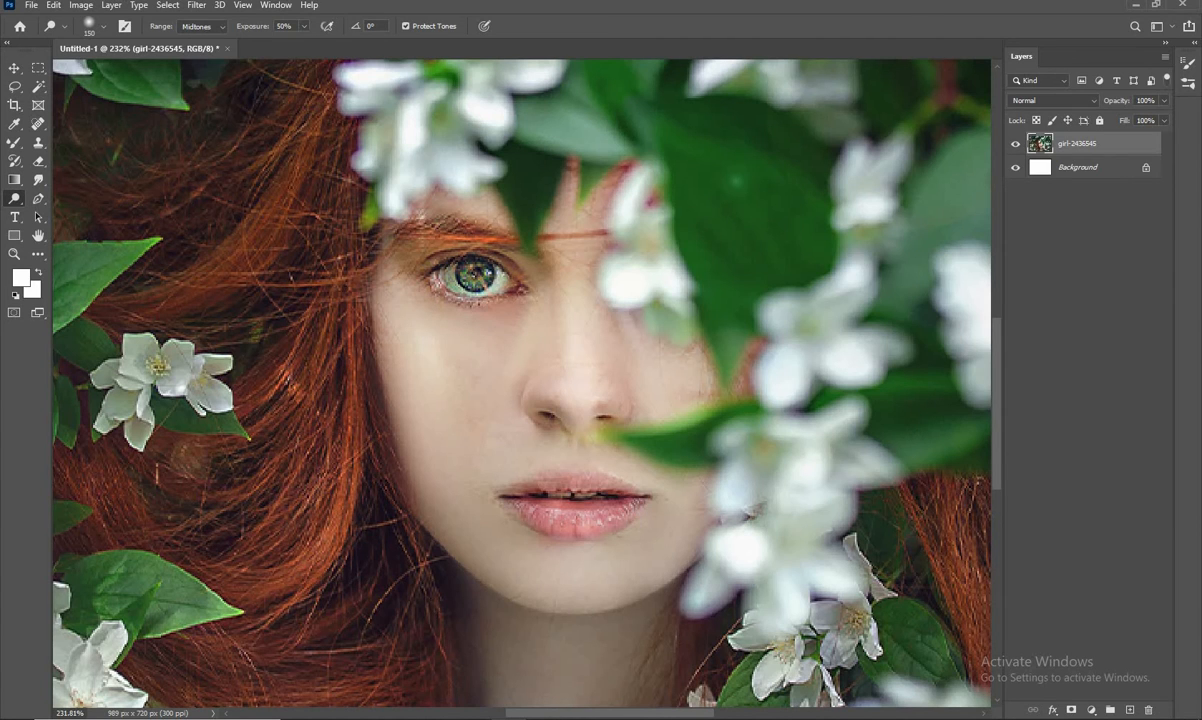
left_click_drag(445, 278, 486, 318)
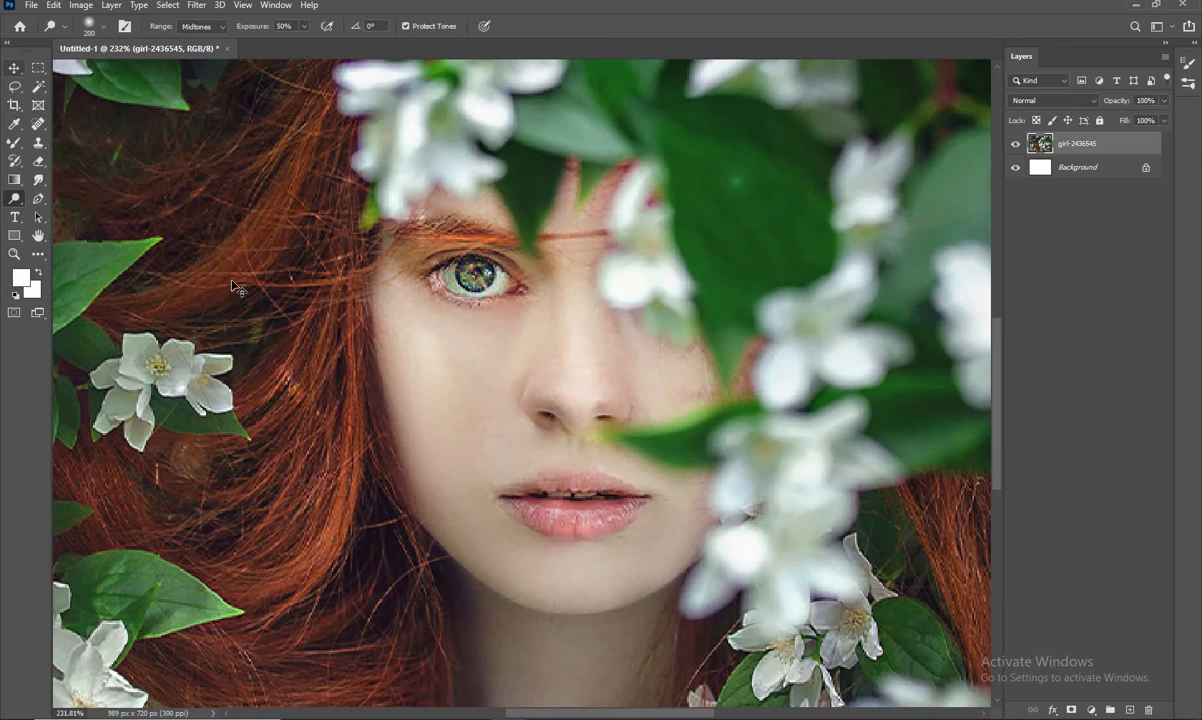
Step: Examine the retouched portrait as a whole and at closer range to judge the skin and eye
left_click(14, 67)
key("ctrl+0")
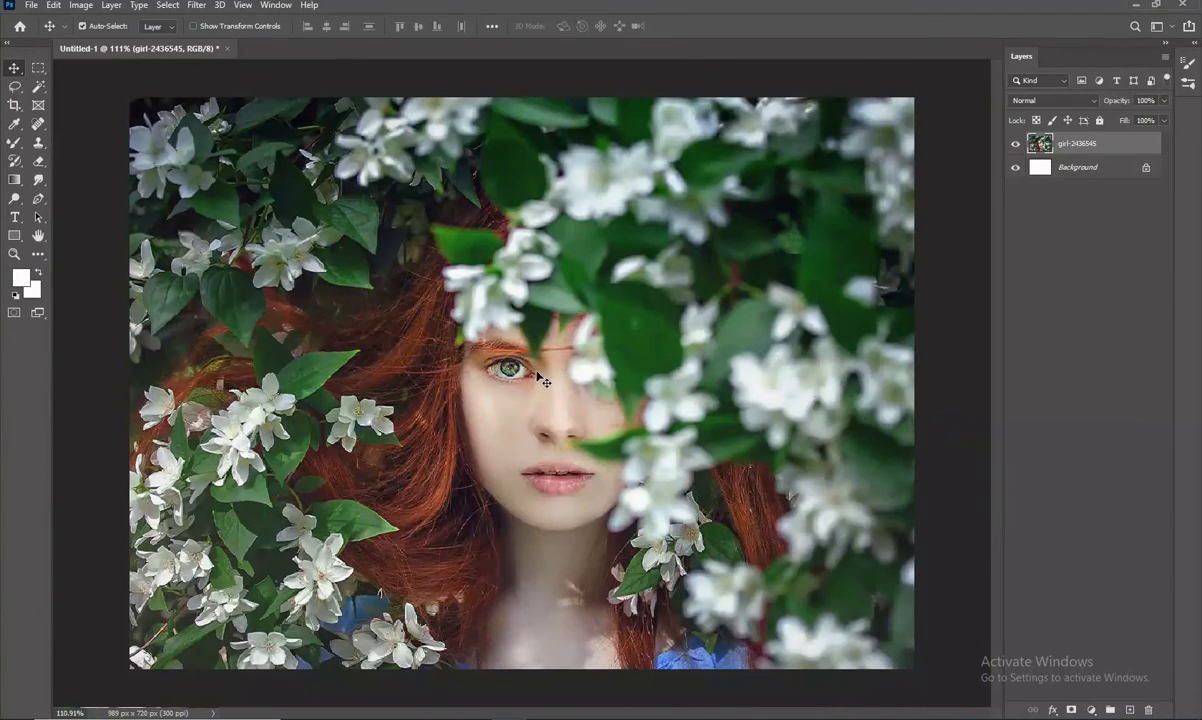
scroll(535, 400, "down", 2)
scroll(534, 408, "up", 3)
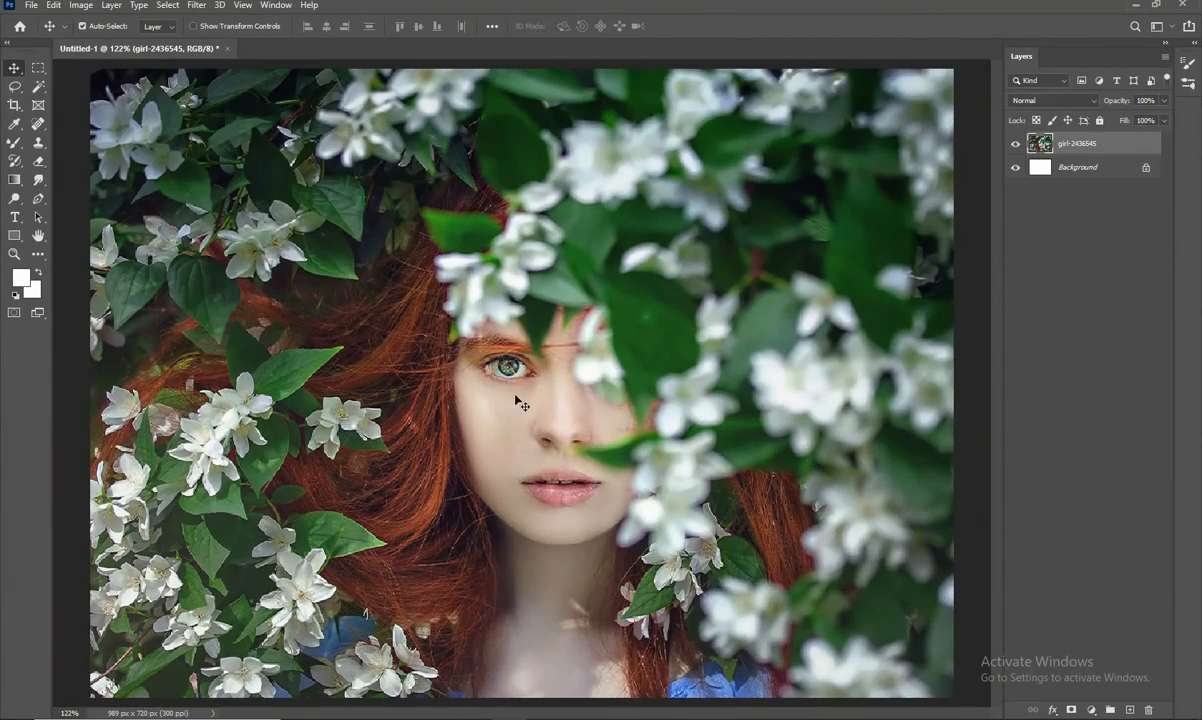
scroll(517, 399, "up", 3)
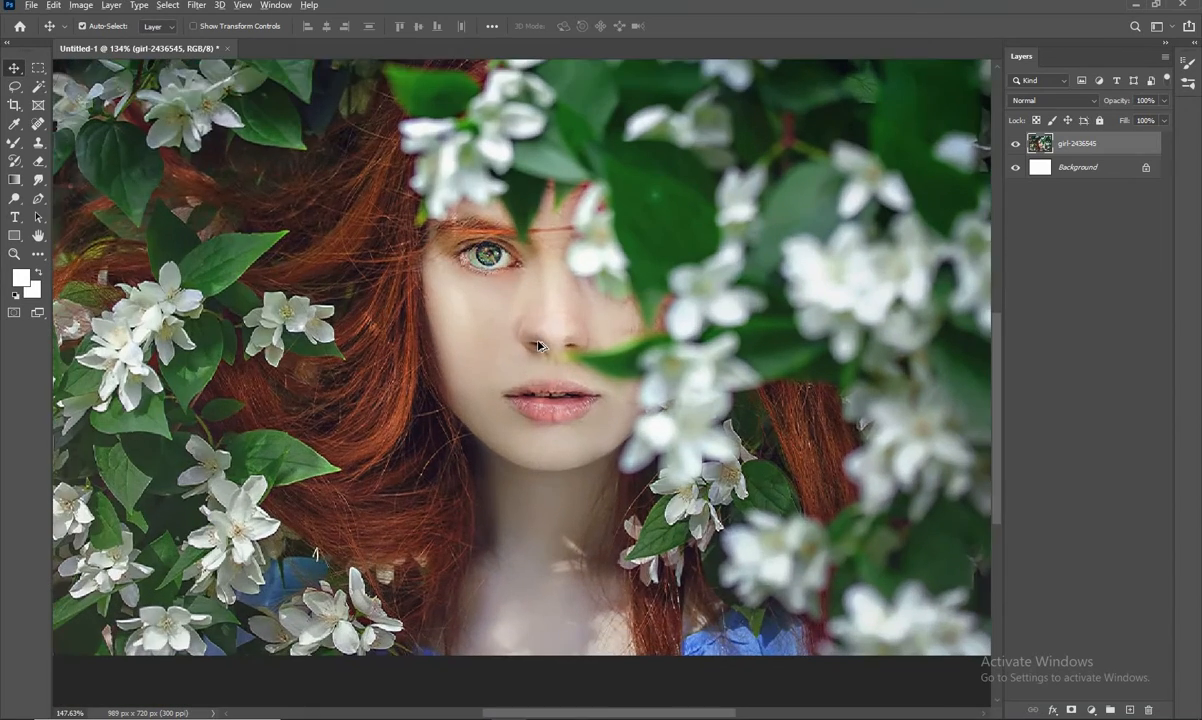
scroll(538, 345, "down", 4)
scroll(538, 345, "up", 1)
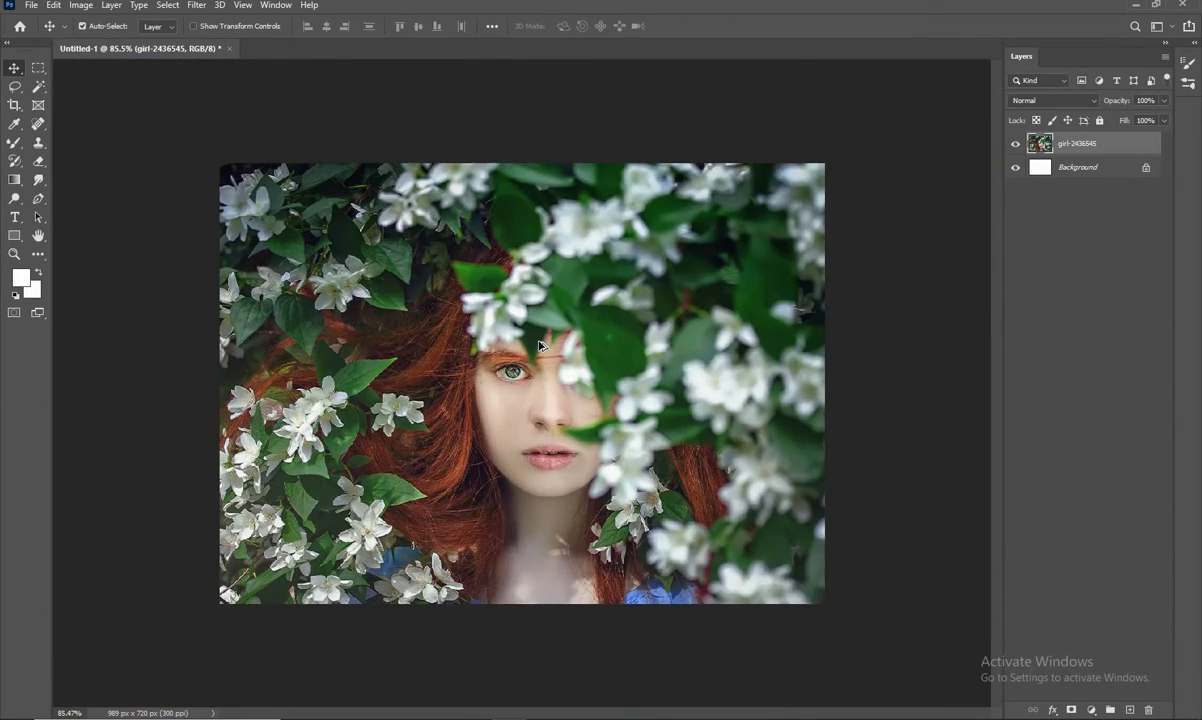
scroll(539, 346, "up", 1)
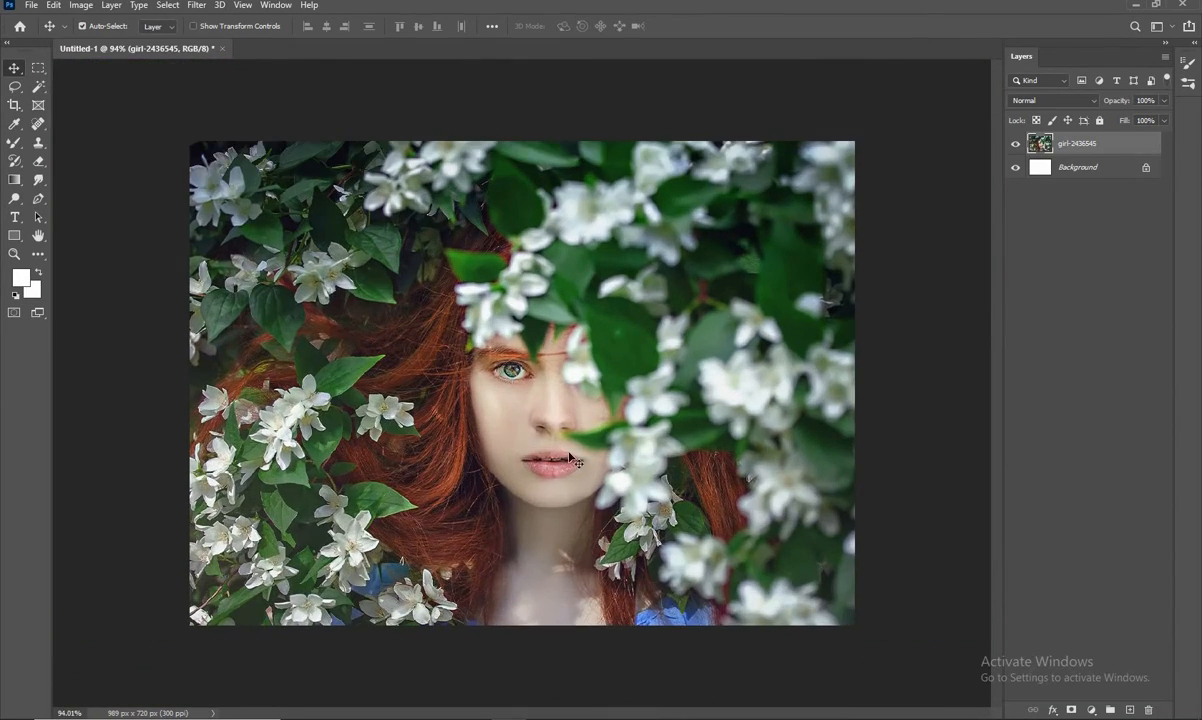
Step: Start a Camera Raw Filter on the girl layer with Tint -8, Temperature +1 and Contrast +14
left_click(195, 6)
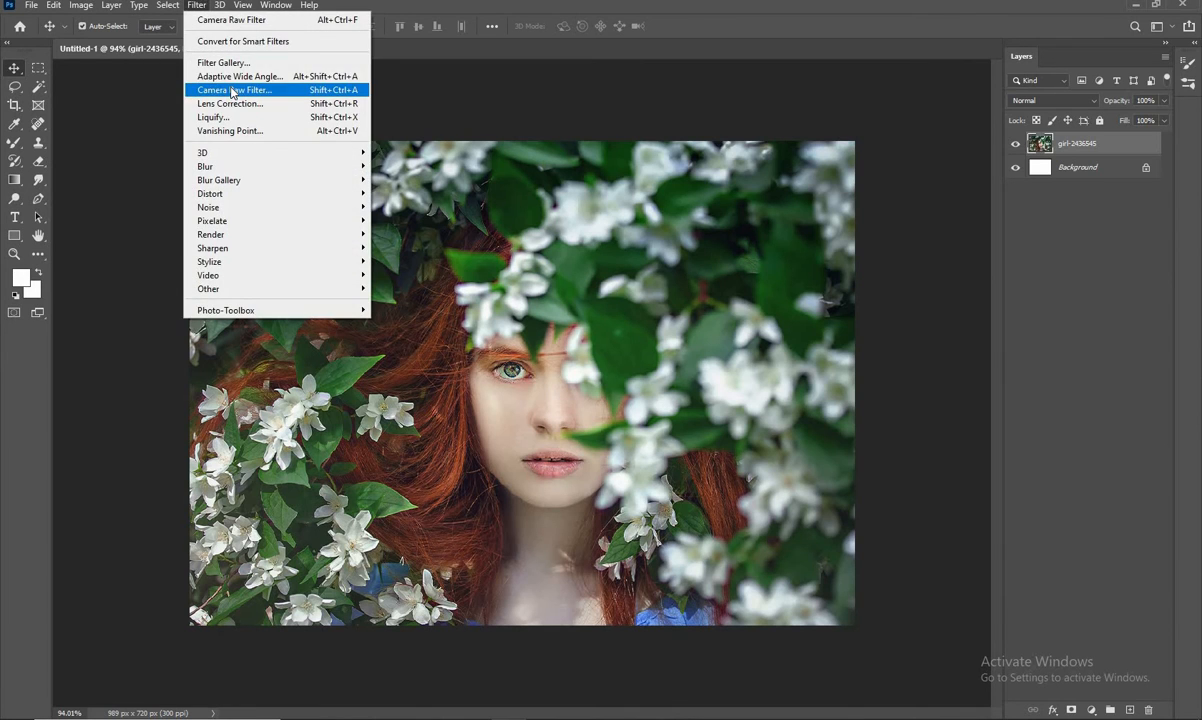
left_click(231, 90)
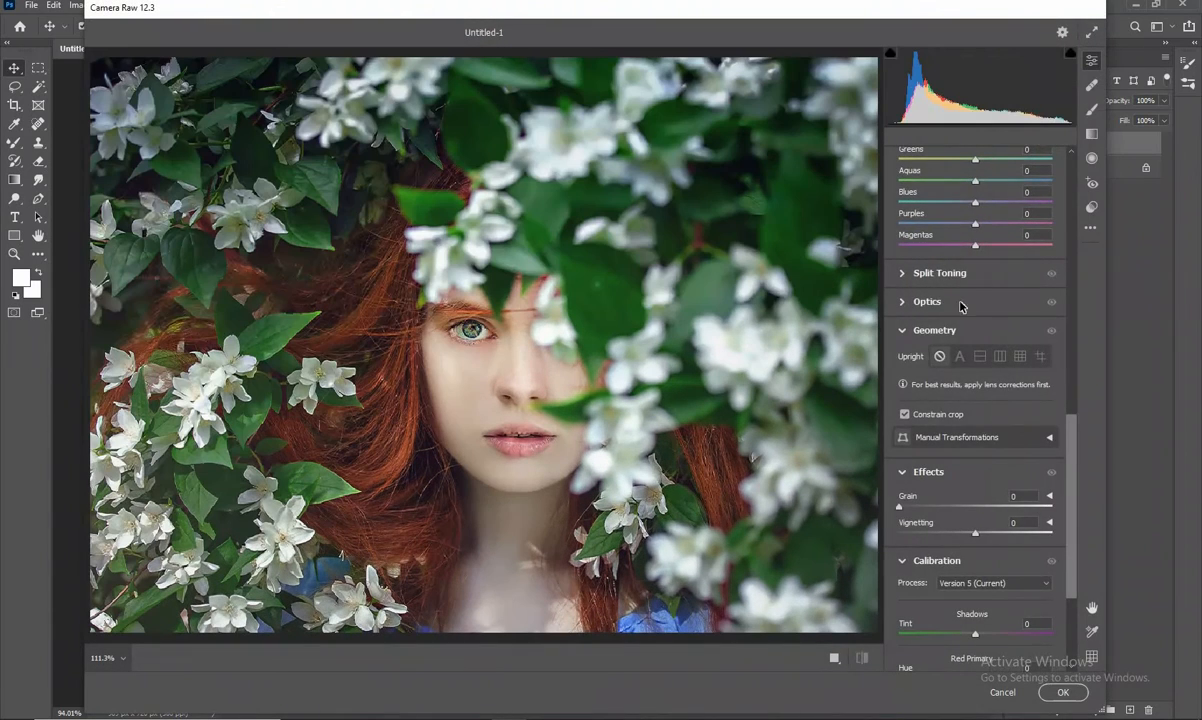
scroll(967, 296, "up", 10)
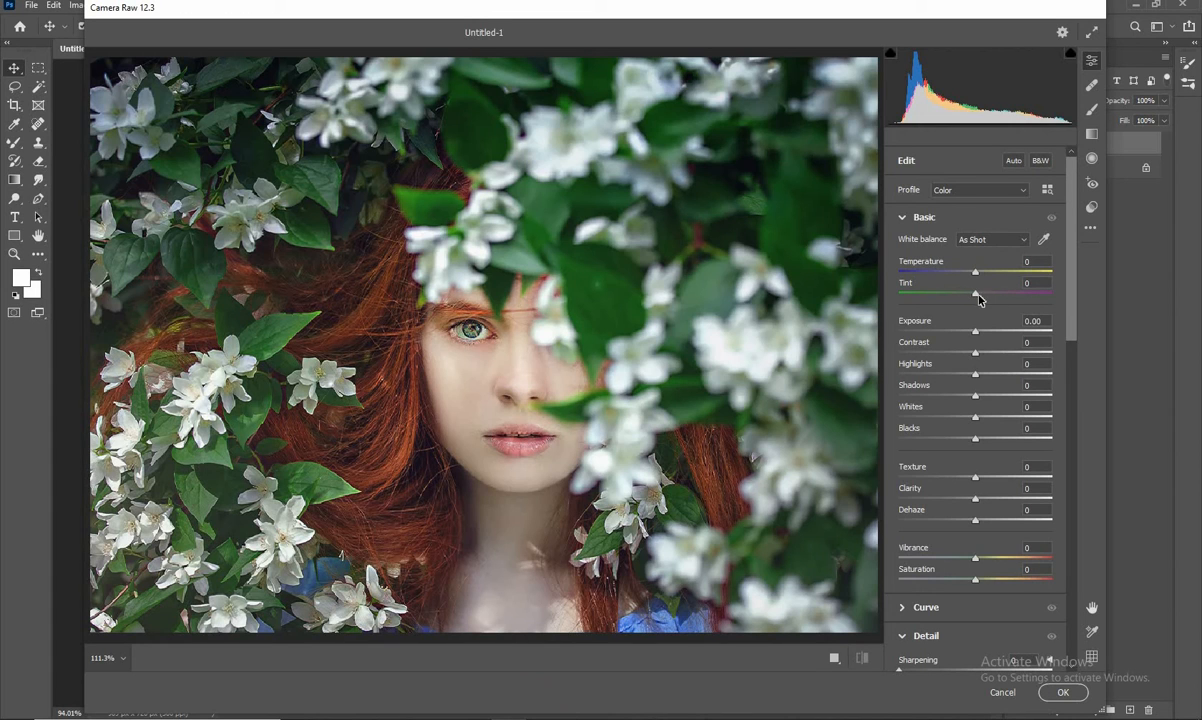
left_click_drag(977, 296, 971, 298)
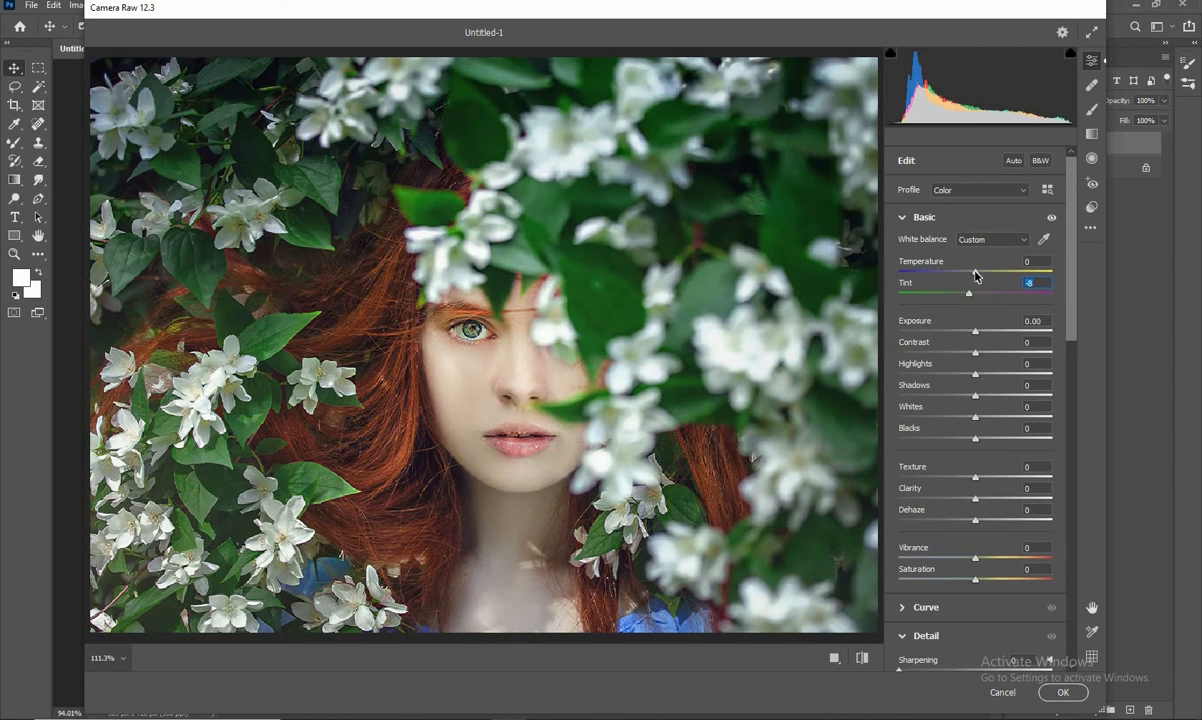
left_click_drag(976, 277, 992, 253)
scroll(975, 276, "down", 1)
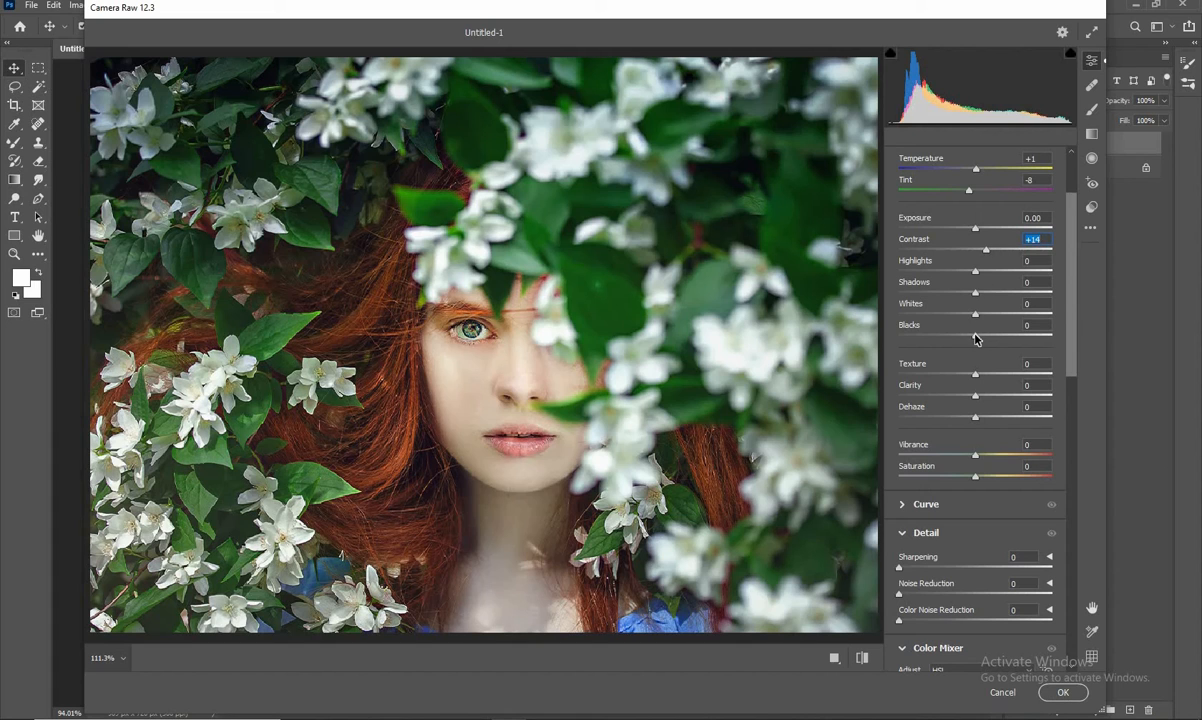
Step: Set Blacks to -25 and Clarity to +10 in the Camera Raw adjustments
left_click_drag(975, 336, 956, 340)
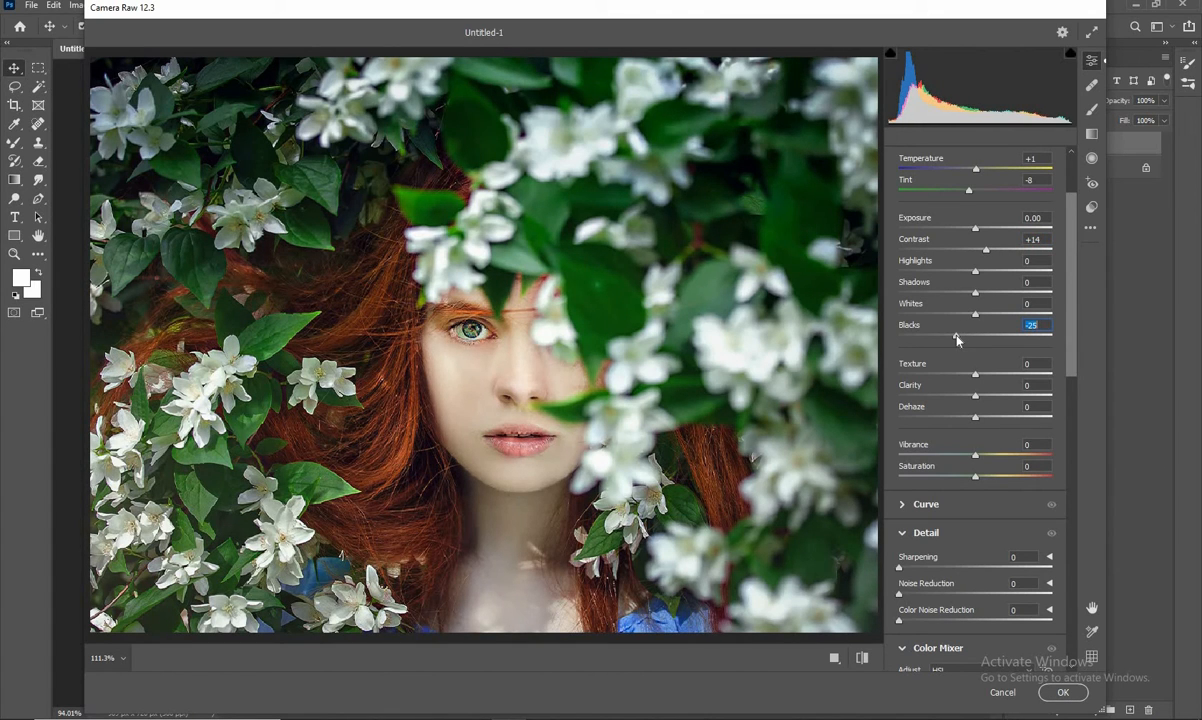
scroll(967, 292, "down", 1)
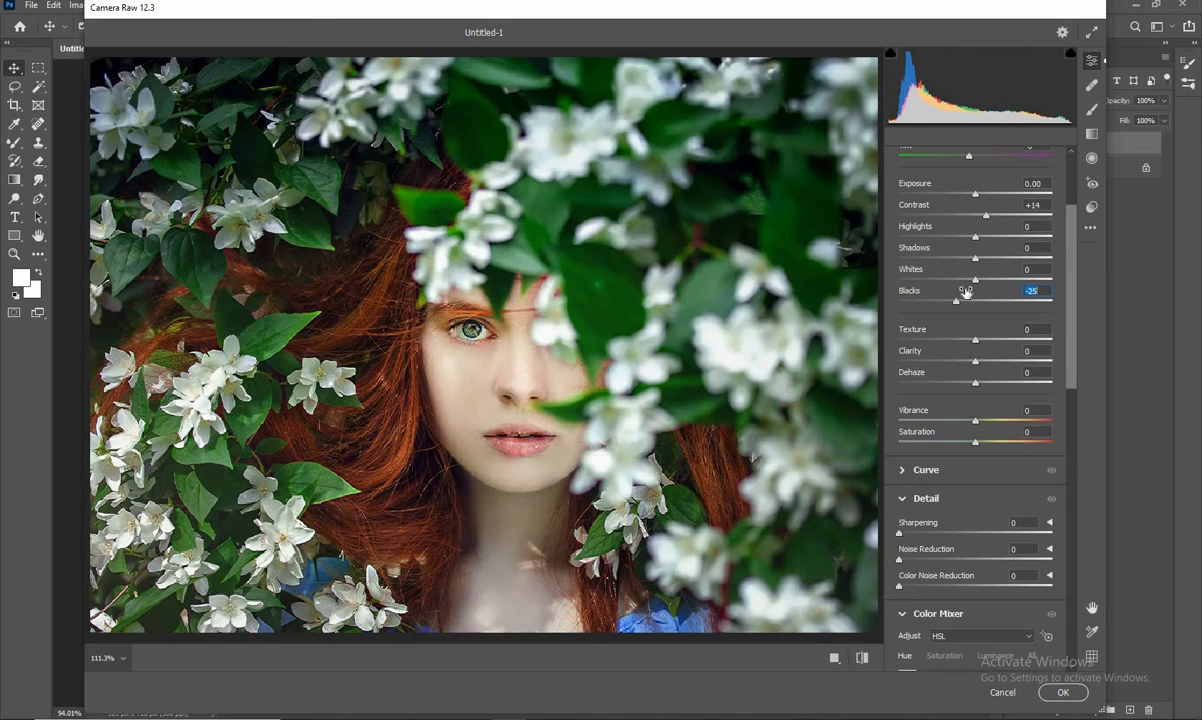
scroll(967, 292, "down", 1)
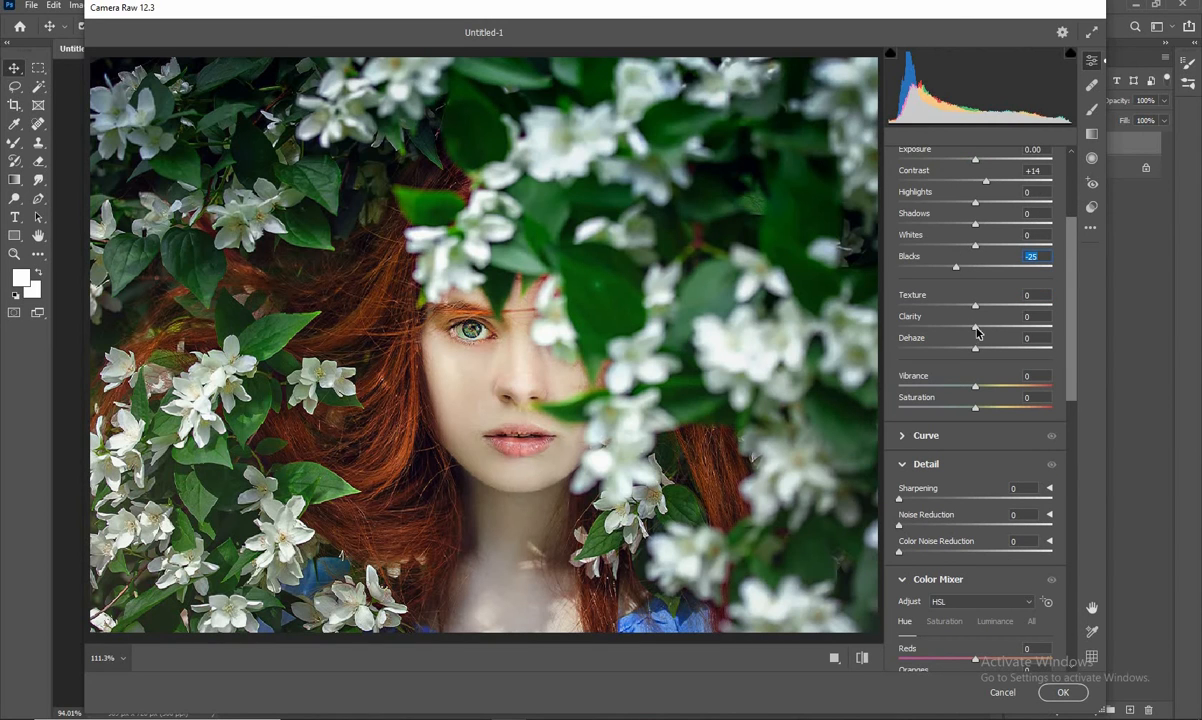
left_click_drag(977, 332, 985, 332)
Step: Set the Blues hue to -100, lower the Purples hue, and apply the Camera Raw filter
scroll(985, 332, "down", 7)
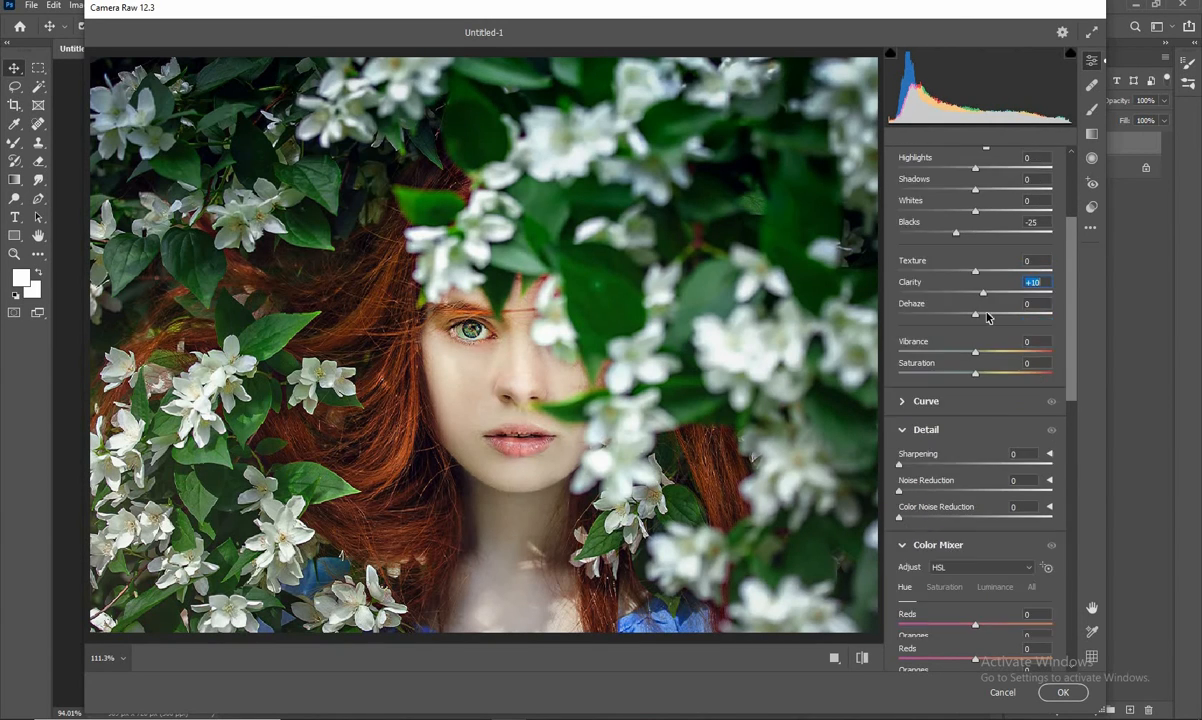
scroll(987, 317, "down", 3)
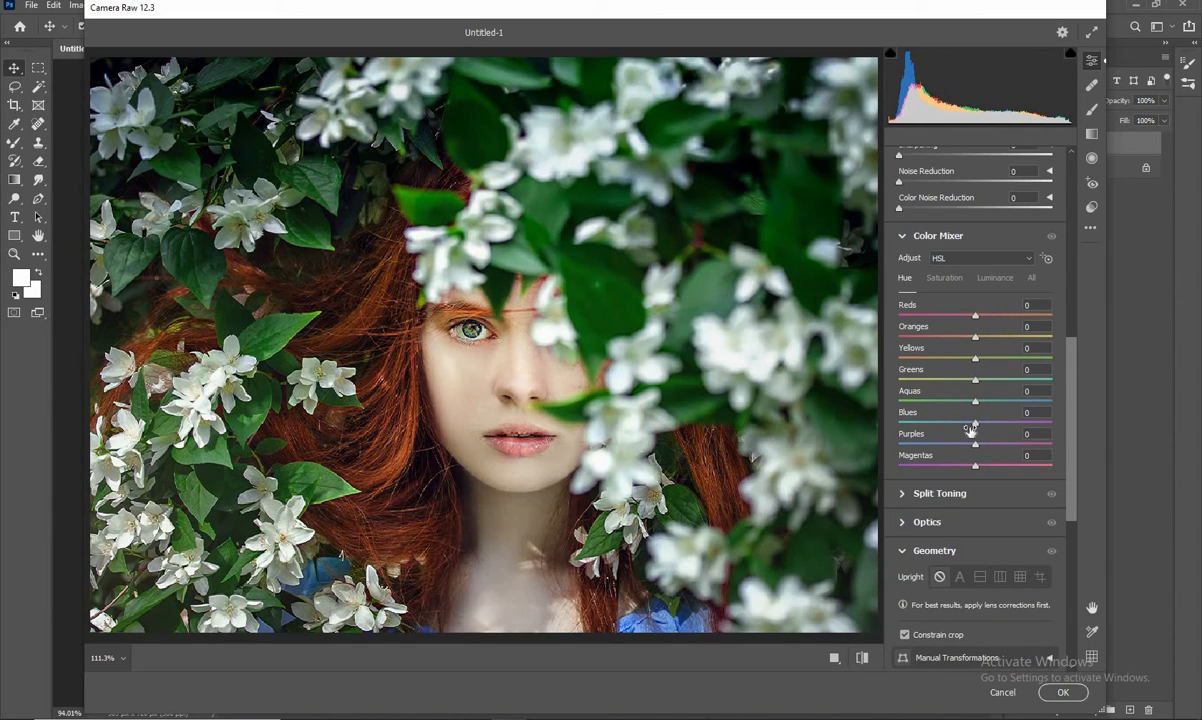
left_click_drag(975, 423, 899, 423)
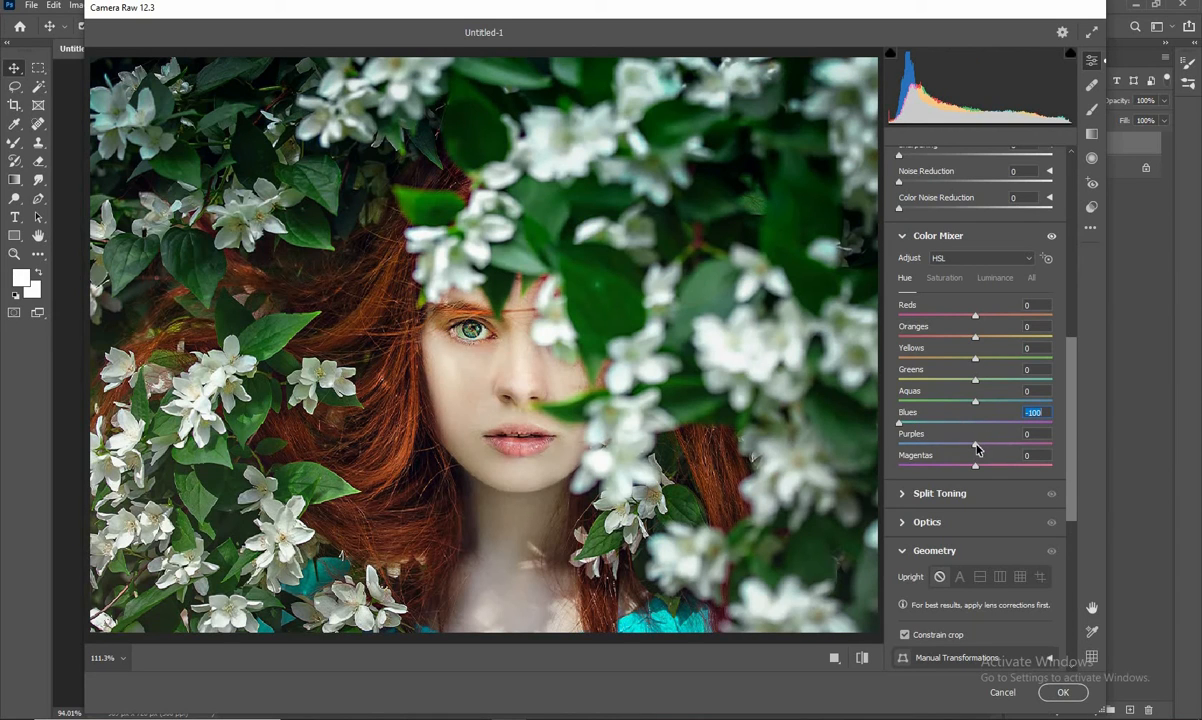
left_click_drag(975, 444, 880, 425)
left_click(1062, 693)
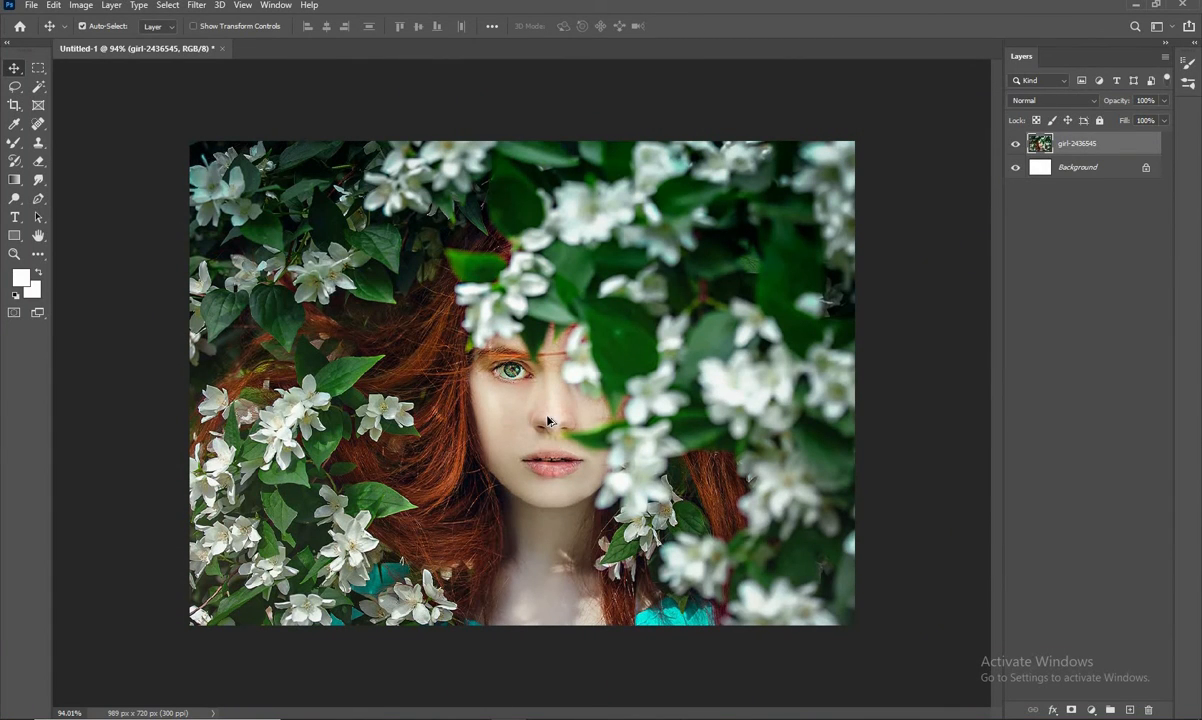
Step: Add a Selective Color adjustment layer above the girl layer and move its settings clear of the portrait
scroll(535, 398, "up", 2)
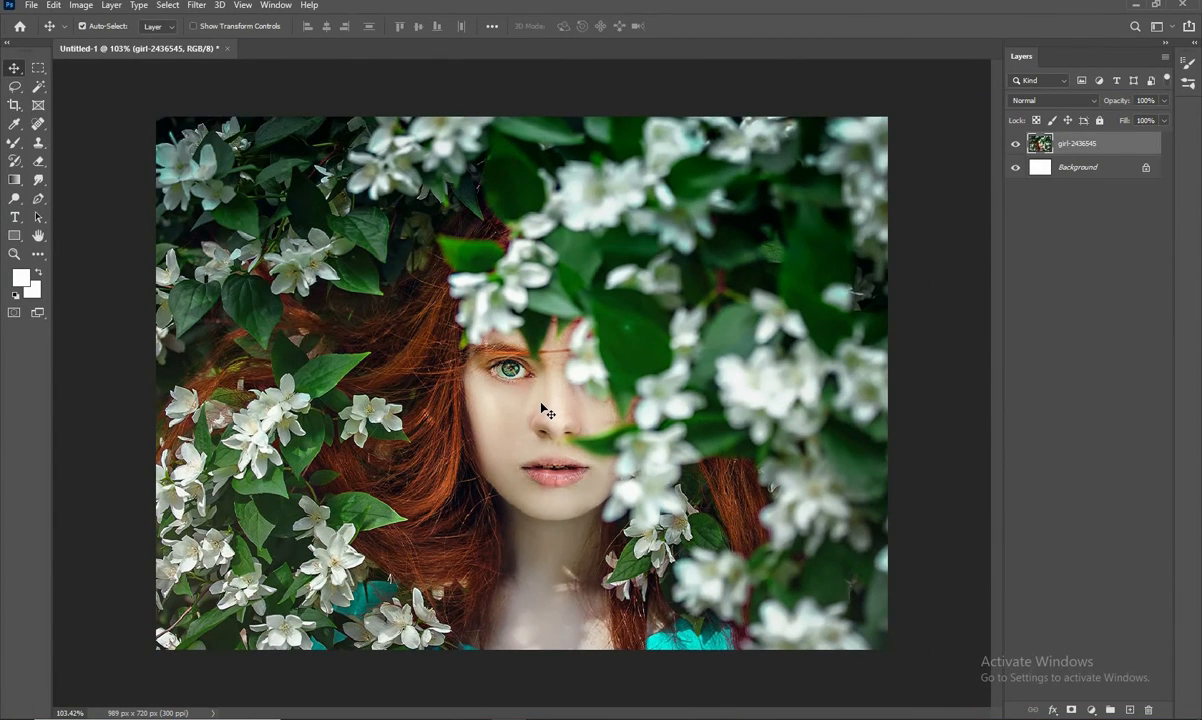
scroll(545, 410, "up", 1)
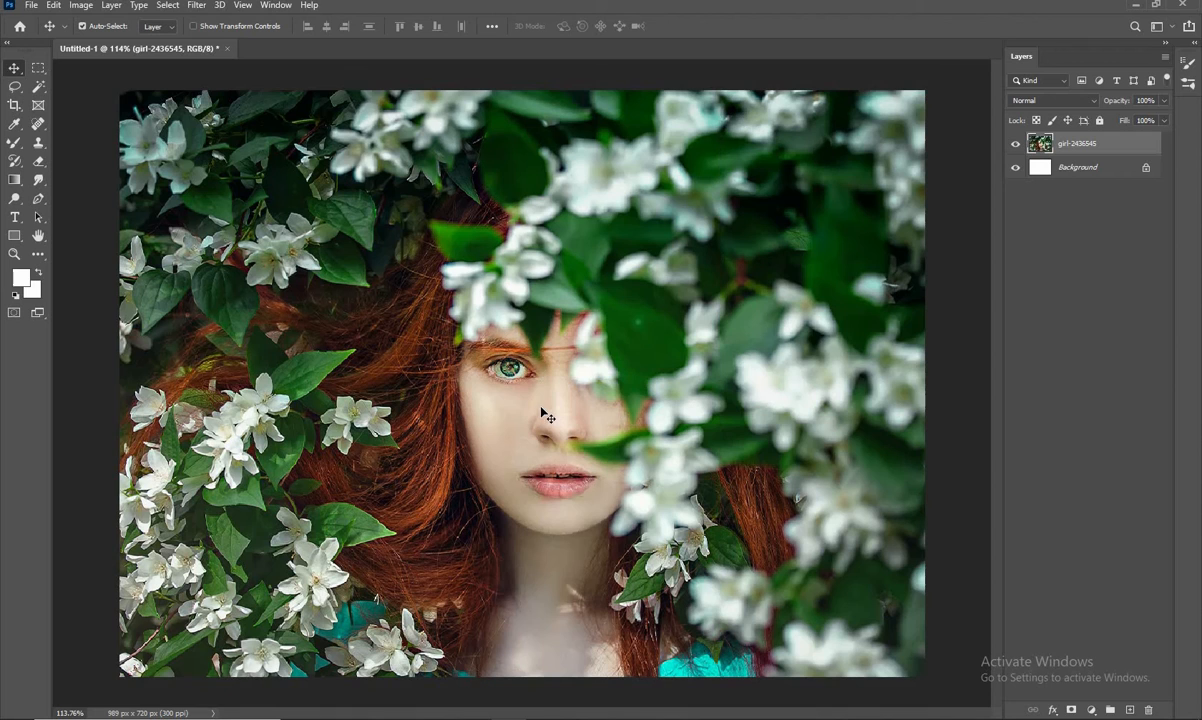
left_click(1091, 709)
left_click(1030, 664)
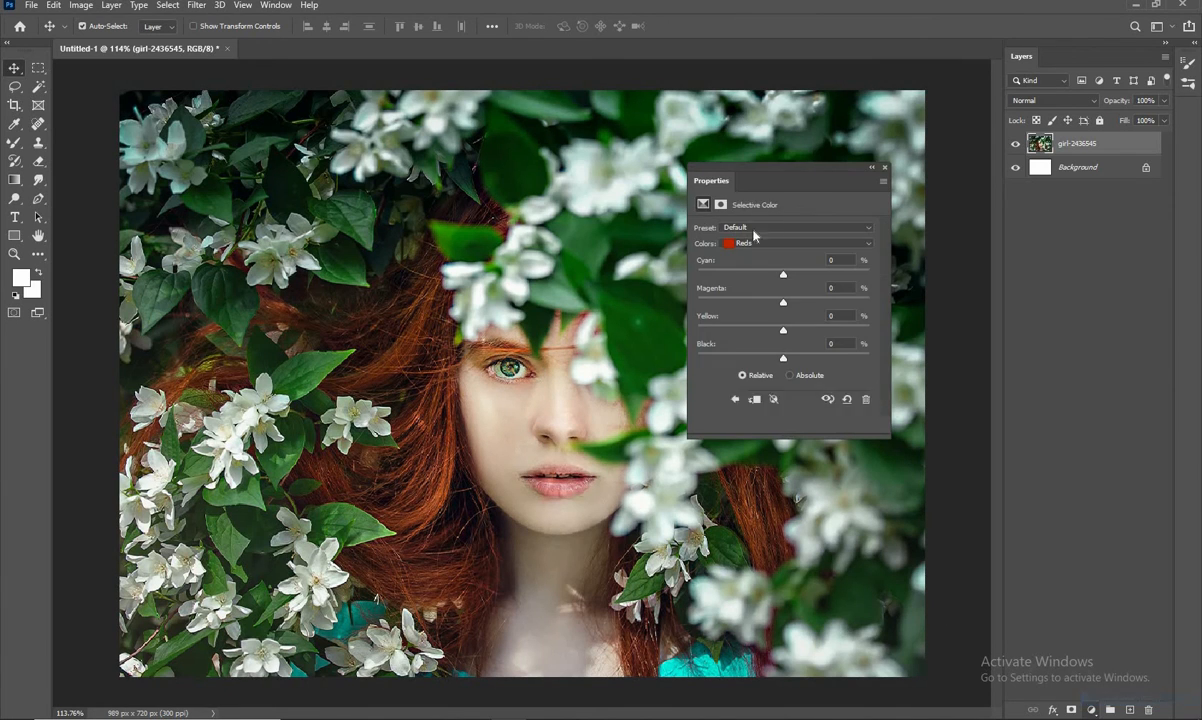
left_click_drag(879, 166, 1027, 168)
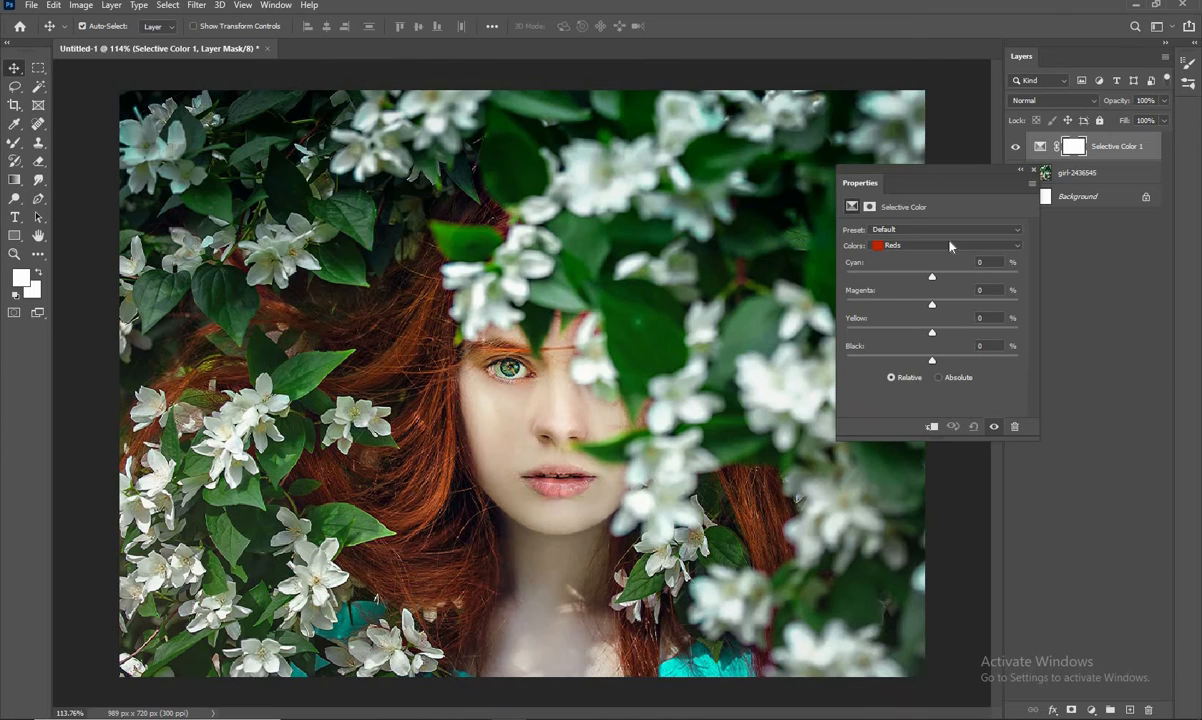
Step: Adjust the Cyans in Selective Color to Cyan +68, Magenta -22 and Black -12
left_click(930, 245)
left_click(930, 291)
left_click_drag(931, 277, 912, 311)
mouse_move(933, 364)
left_mouse_down()
mouse_move(898, 366)
mouse_move(926, 366)
left_mouse_up()
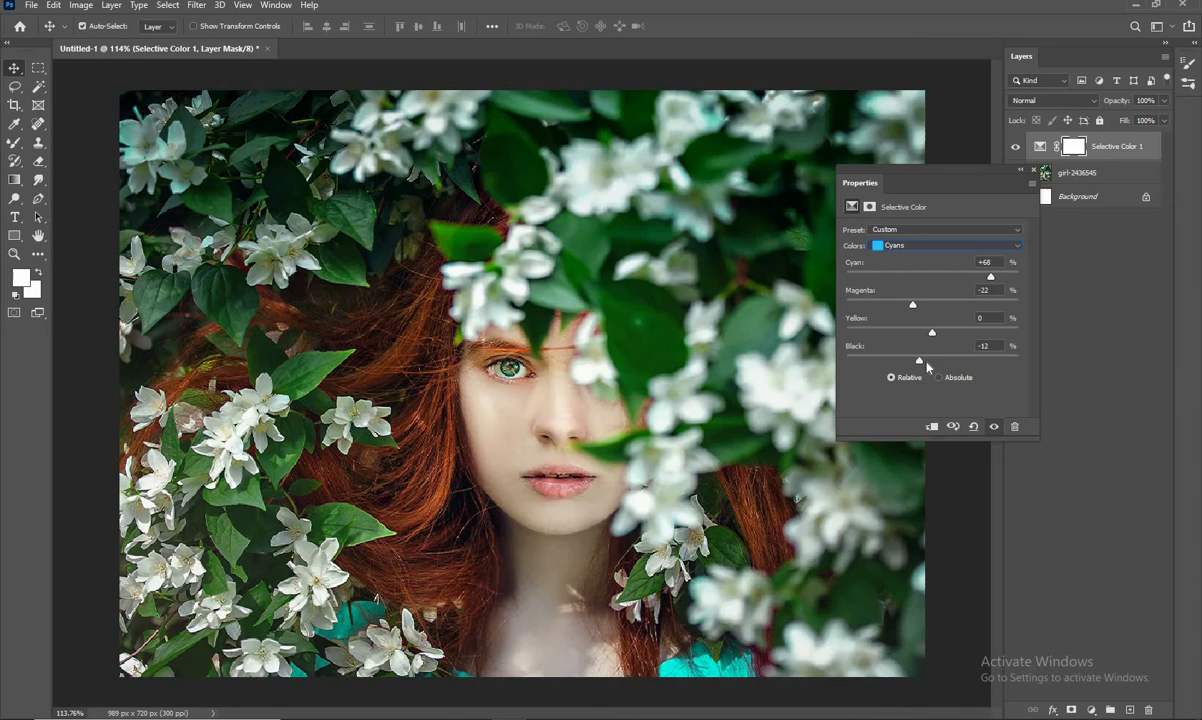
left_click(1034, 171)
scroll(660, 362, "down", 1)
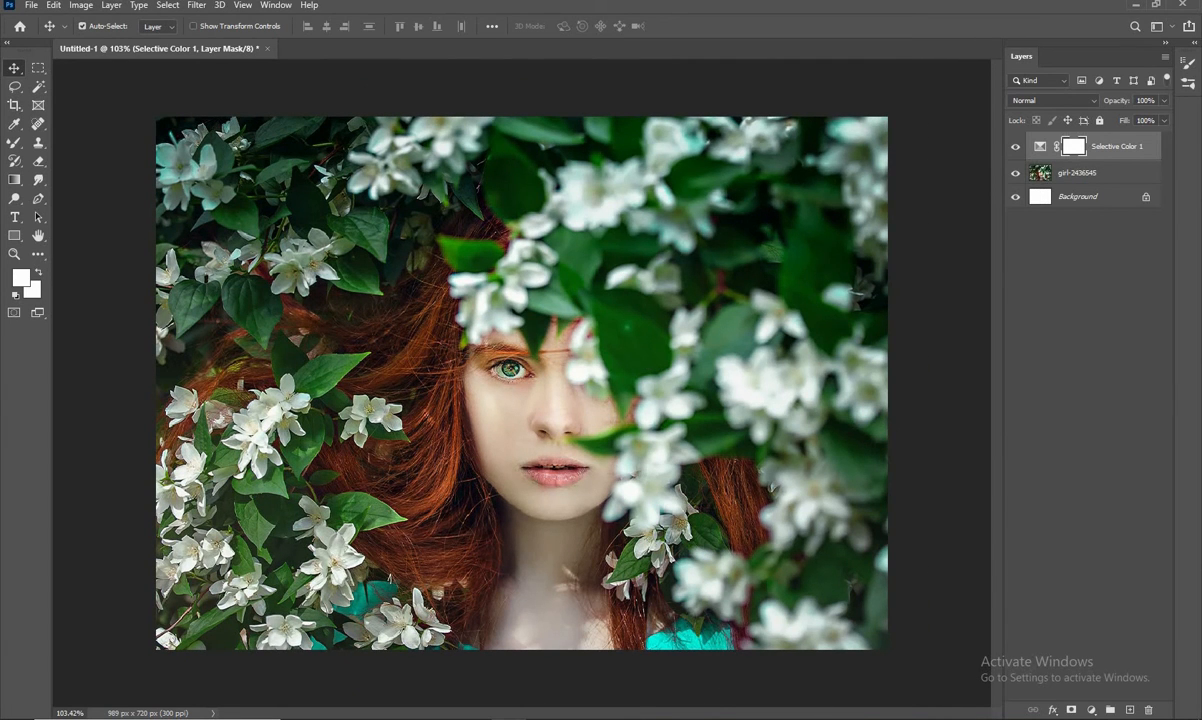
Step: Try the Blue & orange action on the Selective Color layer and delete the layer it produces
key("alt+F9")
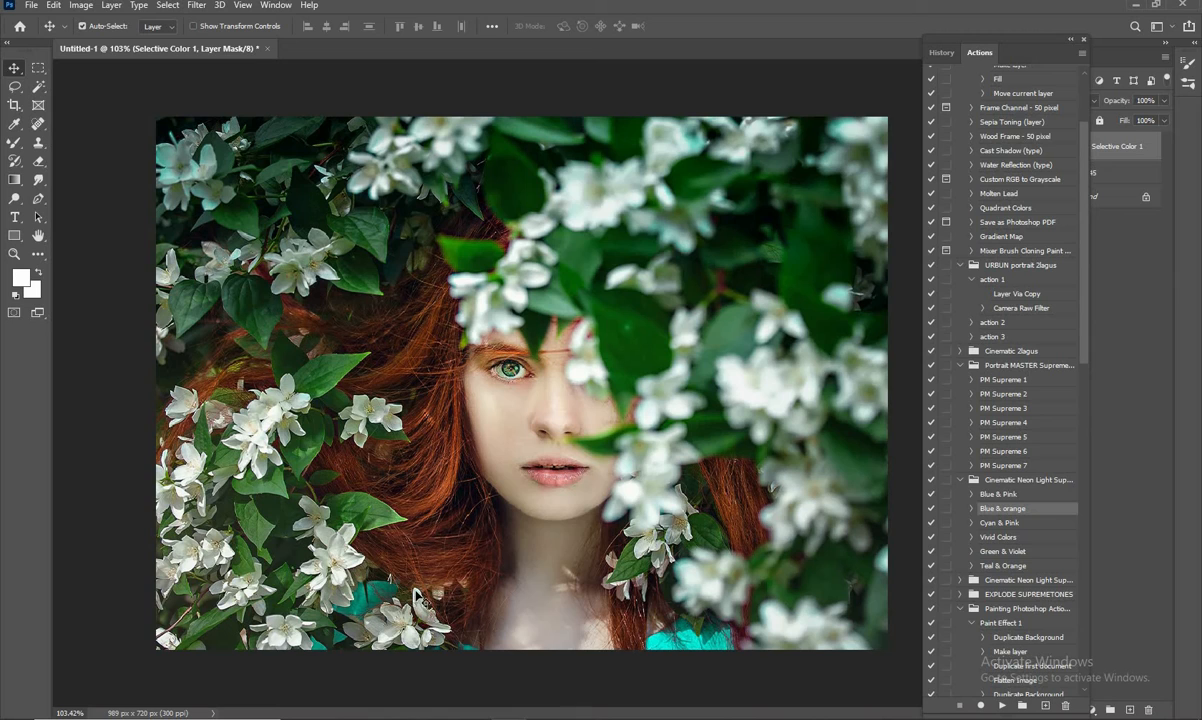
left_click(1002, 705)
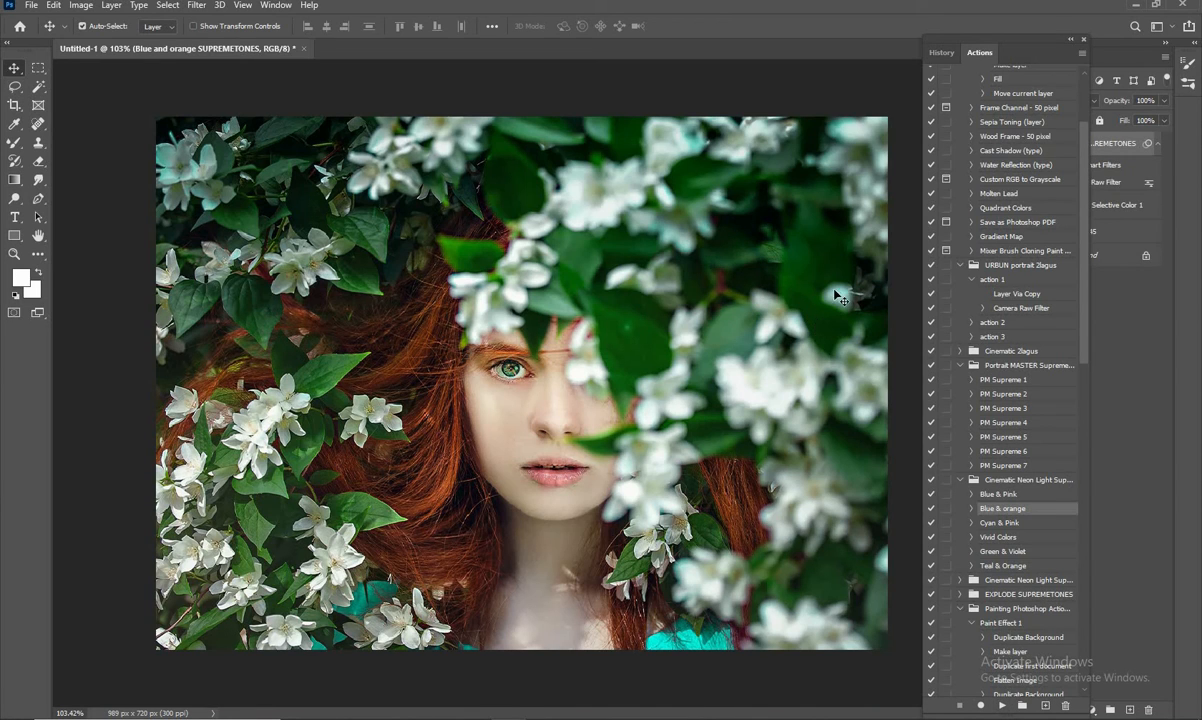
left_click_drag(1034, 48, 941, 48)
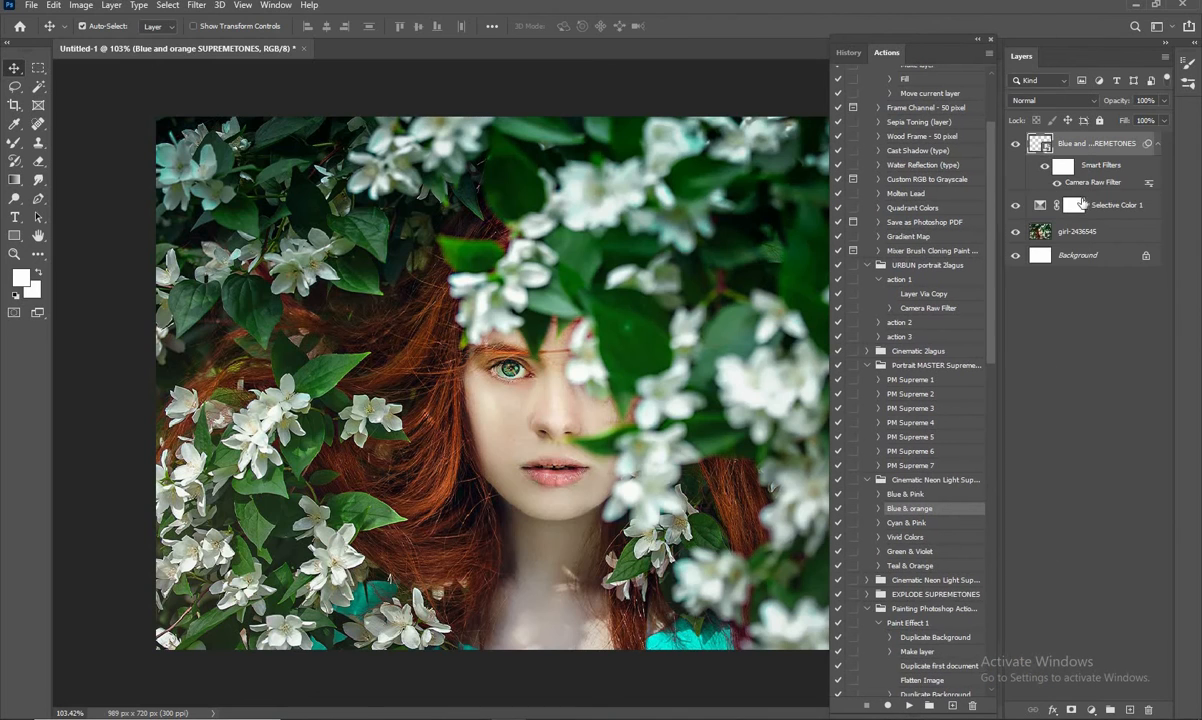
left_click_drag(1085, 232, 1150, 710)
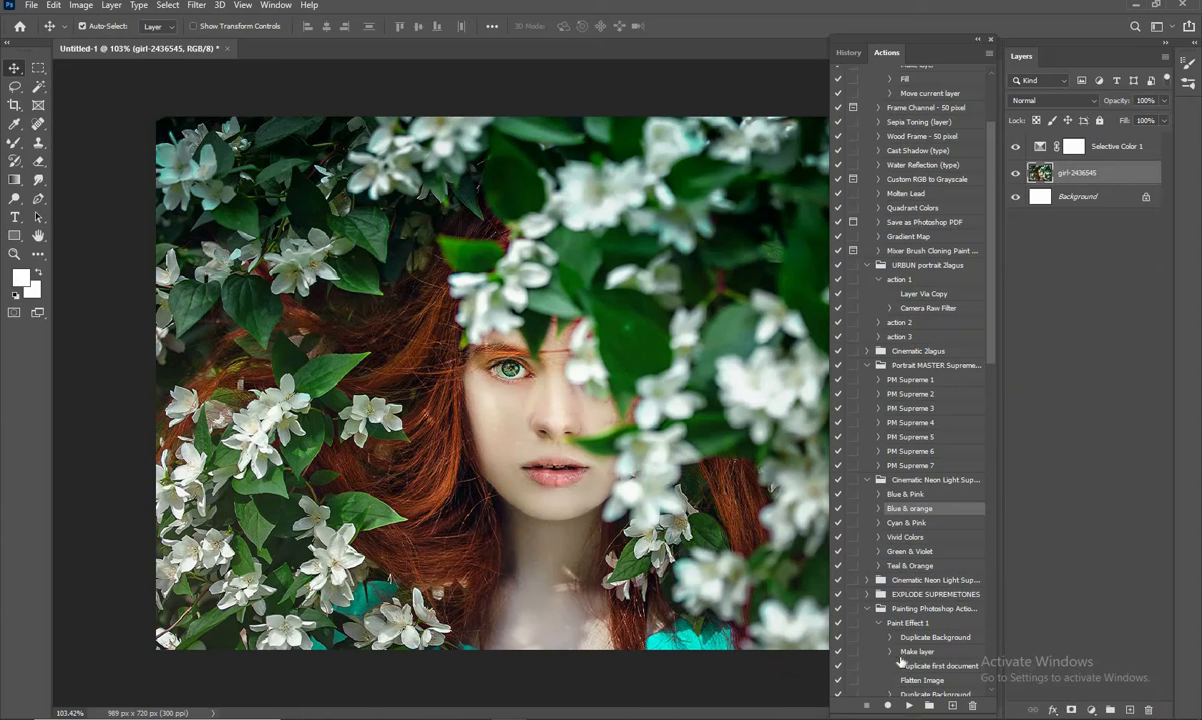
Step: Run the Blue & orange action on the girl-2436545 layer and close the action list
key("ctrl+j")
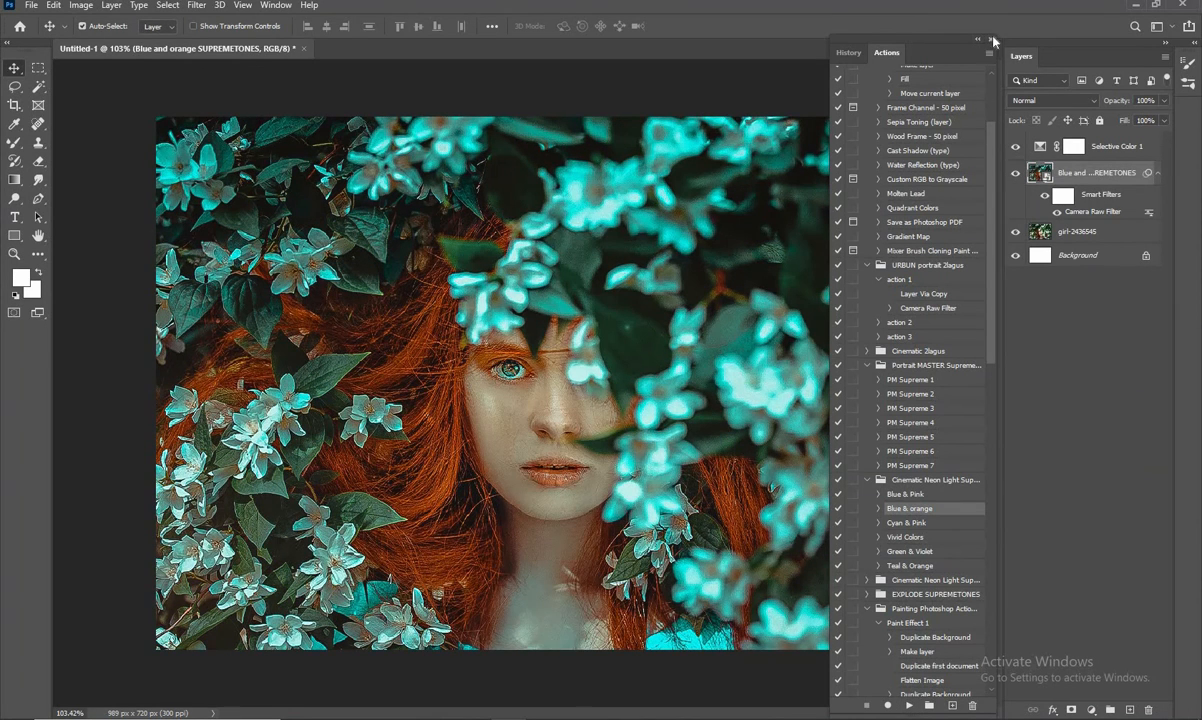
left_click(991, 40)
scroll(562, 316, "down", 1)
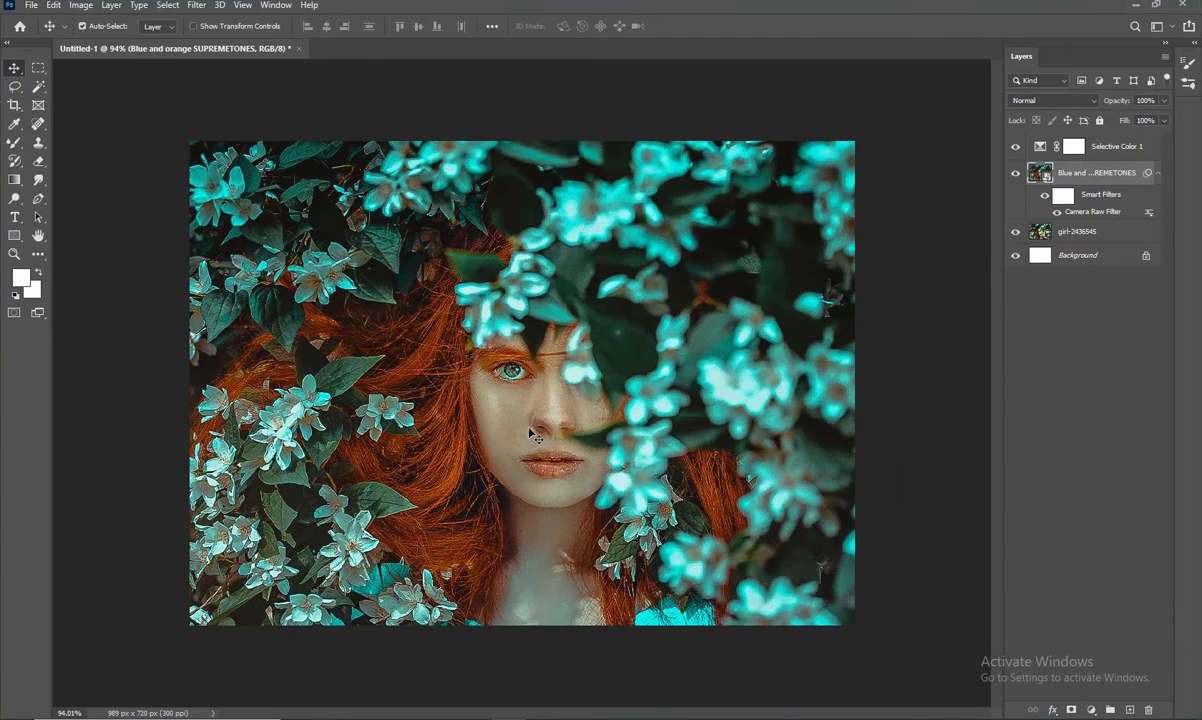
Step: Lower the opacity of the Blue and orange SUPREMETONES layer to 70%
scroll(533, 435, "up", 1)
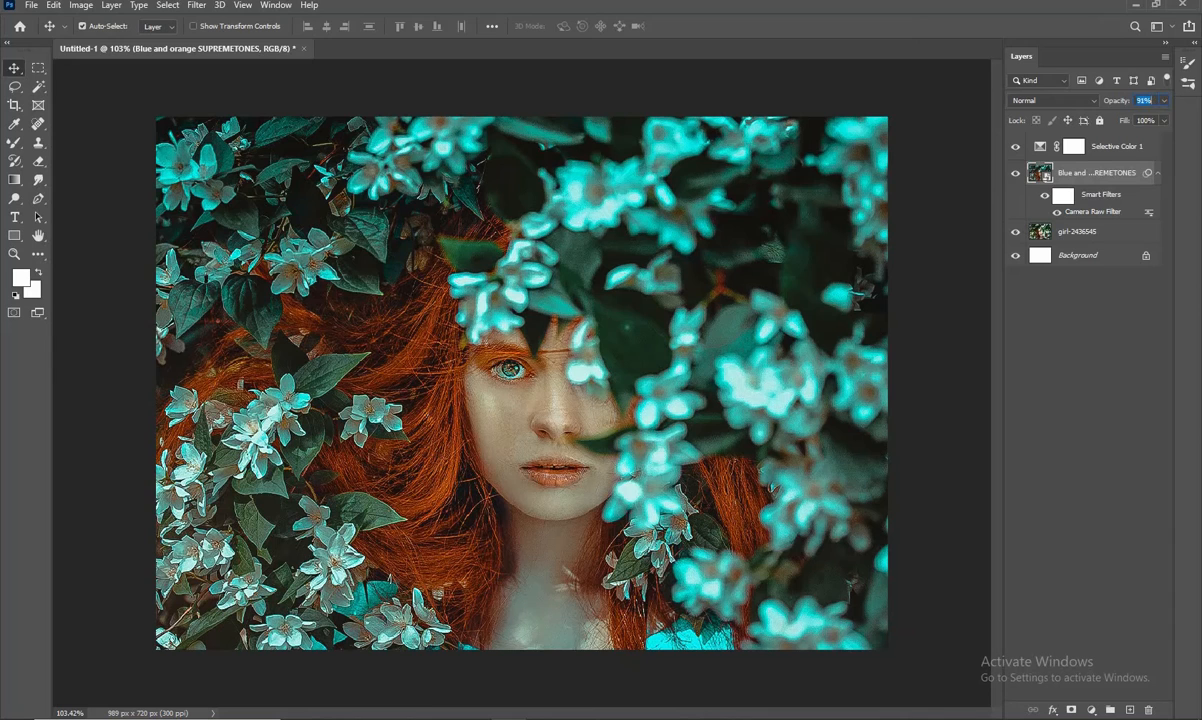
key("shift+Down")
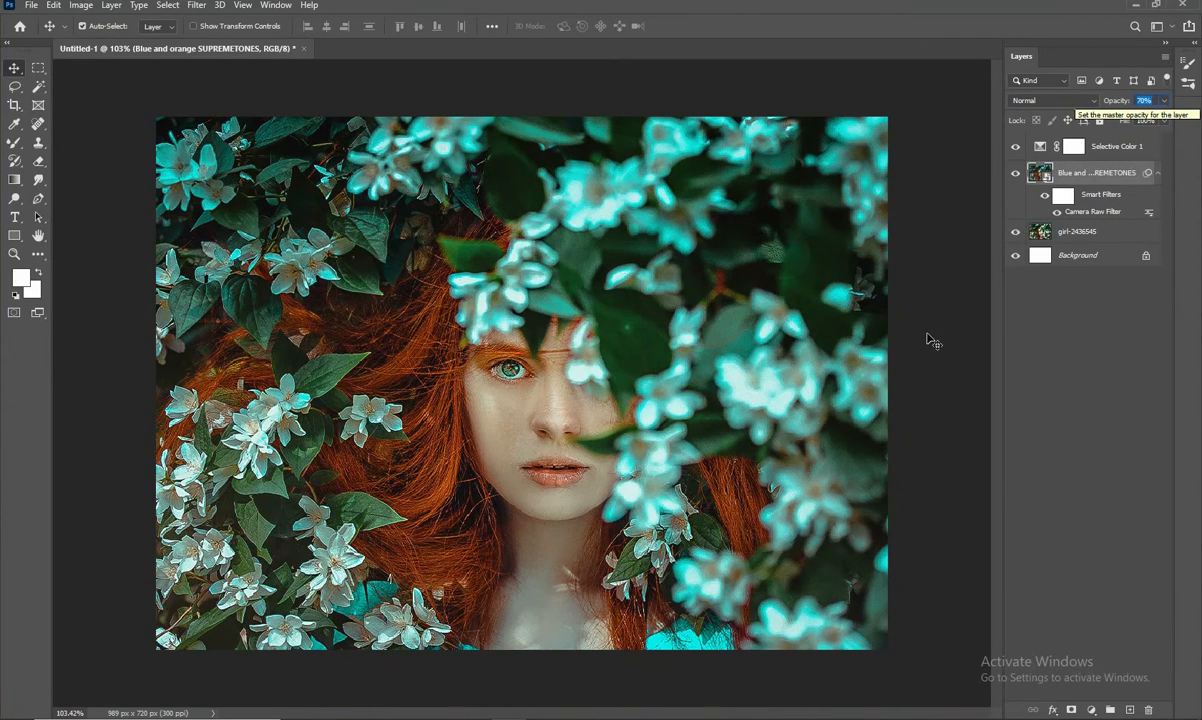
left_click(963, 175)
left_click(1087, 180)
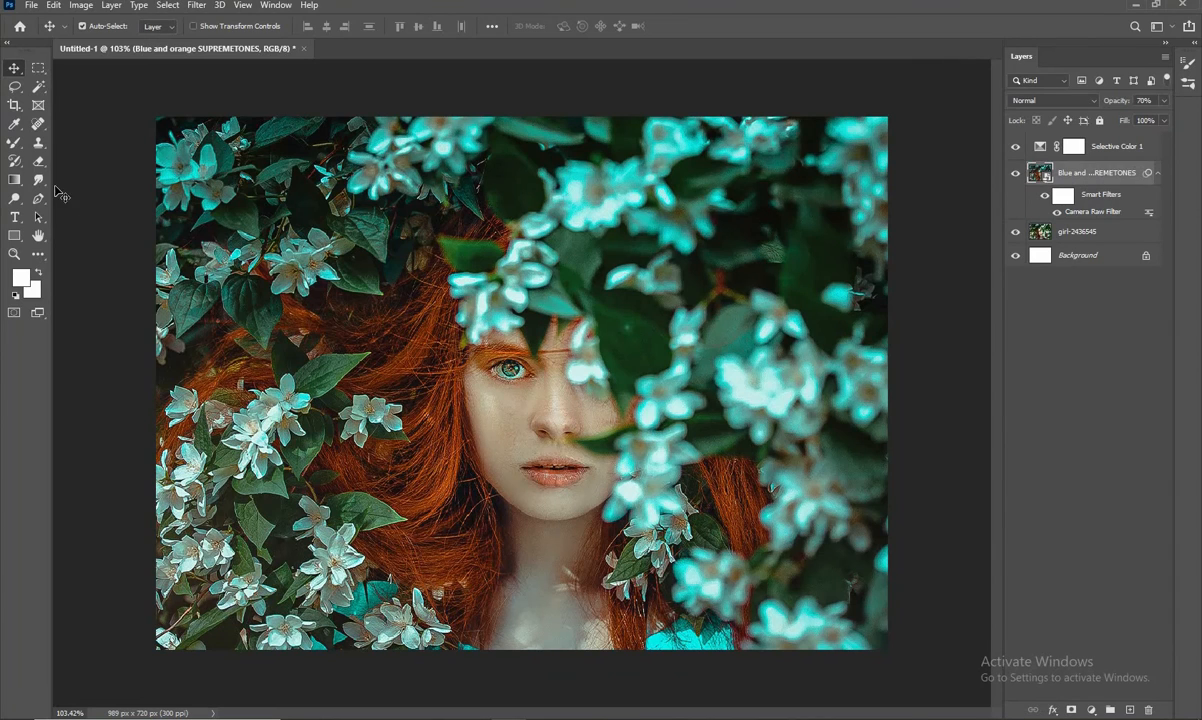
Step: Rasterize the Blue and orange SUPREMETONES smart object for the Mixer Brush and set the brush's Wet value to 20%
left_click(15, 142)
left_click(520, 333)
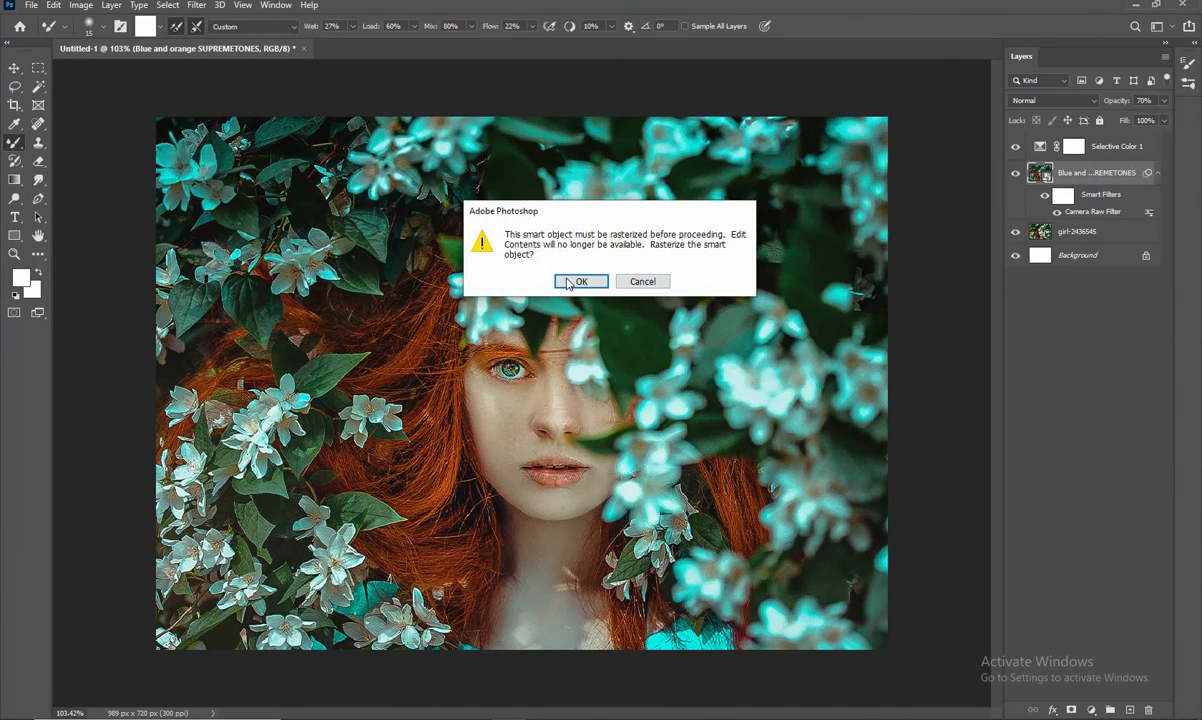
left_click(546, 266)
scroll(545, 378, "up", 5)
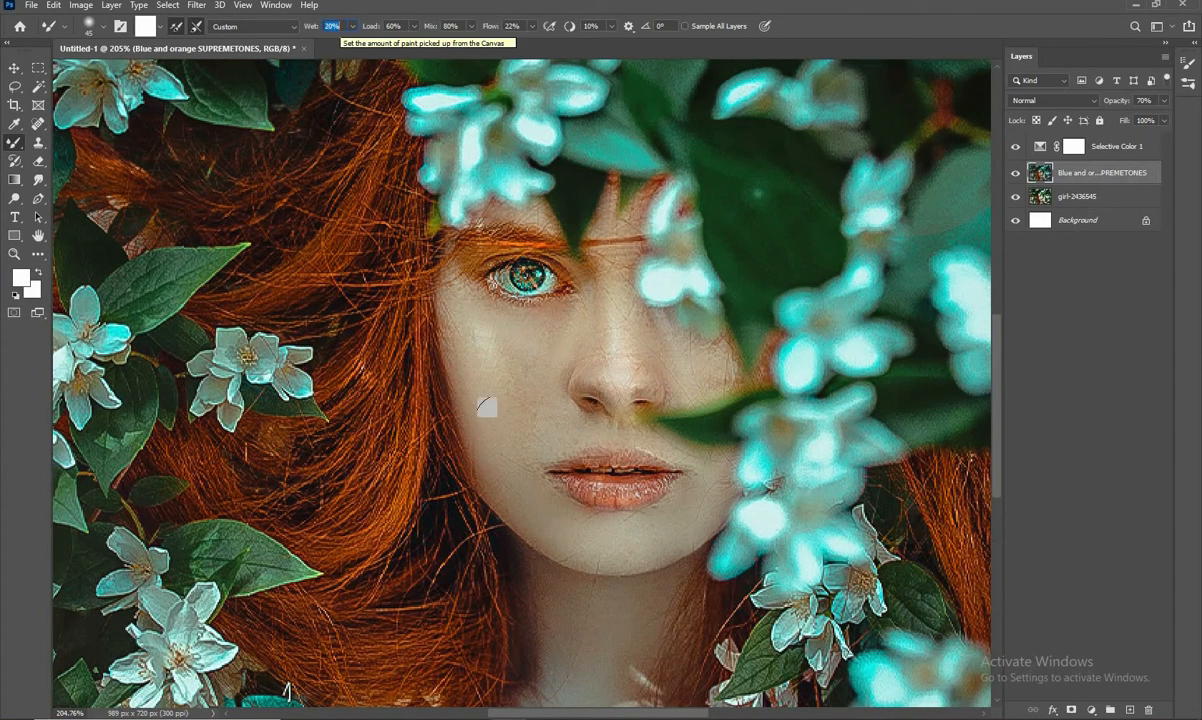
type("20")
key("Return")
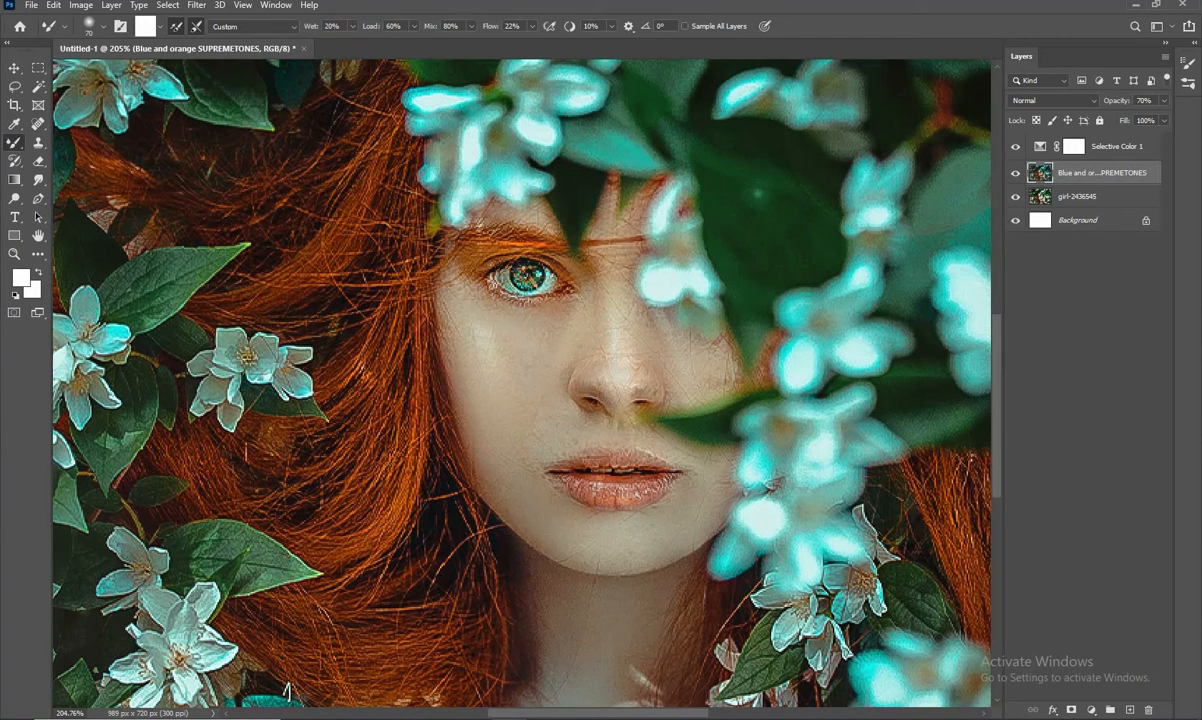
Step: Smooth the girl's facial skin with the Mixer Brush, varying the brush size to suit the cheeks, nose, forehead and area around the eye
key("bracketleft")
key("bracketleft")
key("bracketleft")
key("bracketleft")
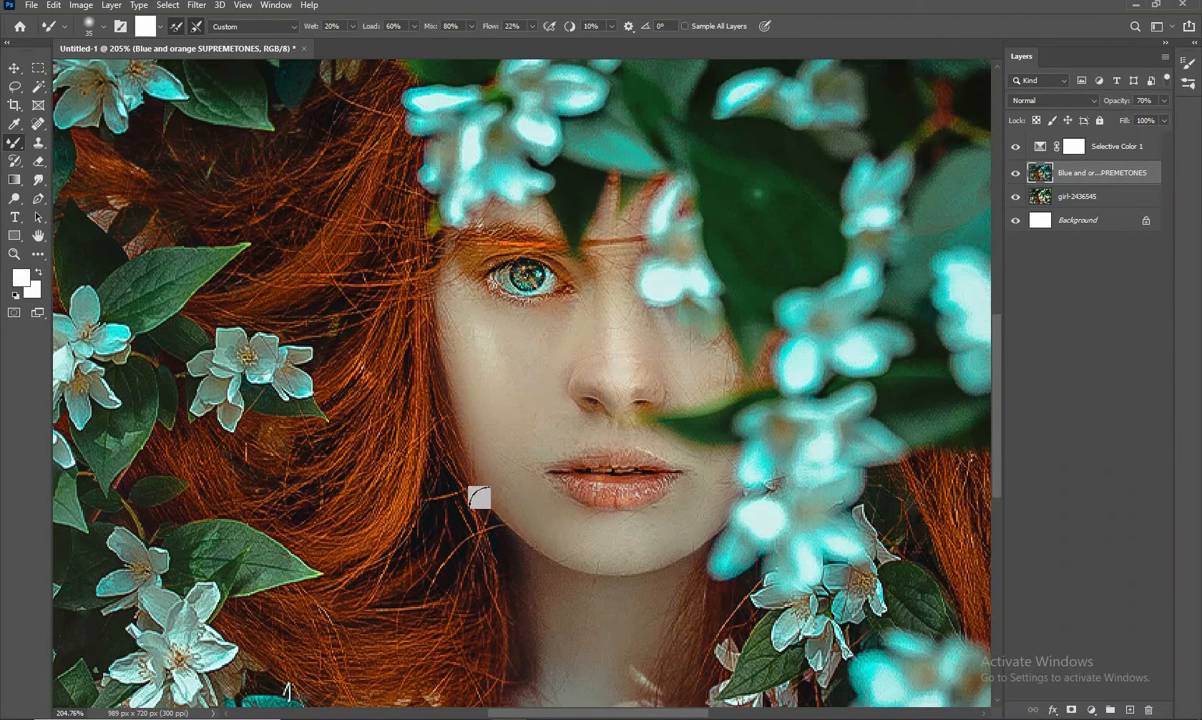
key("bracketright")
key("bracketleft")
key("bracketleft")
key("bracketleft")
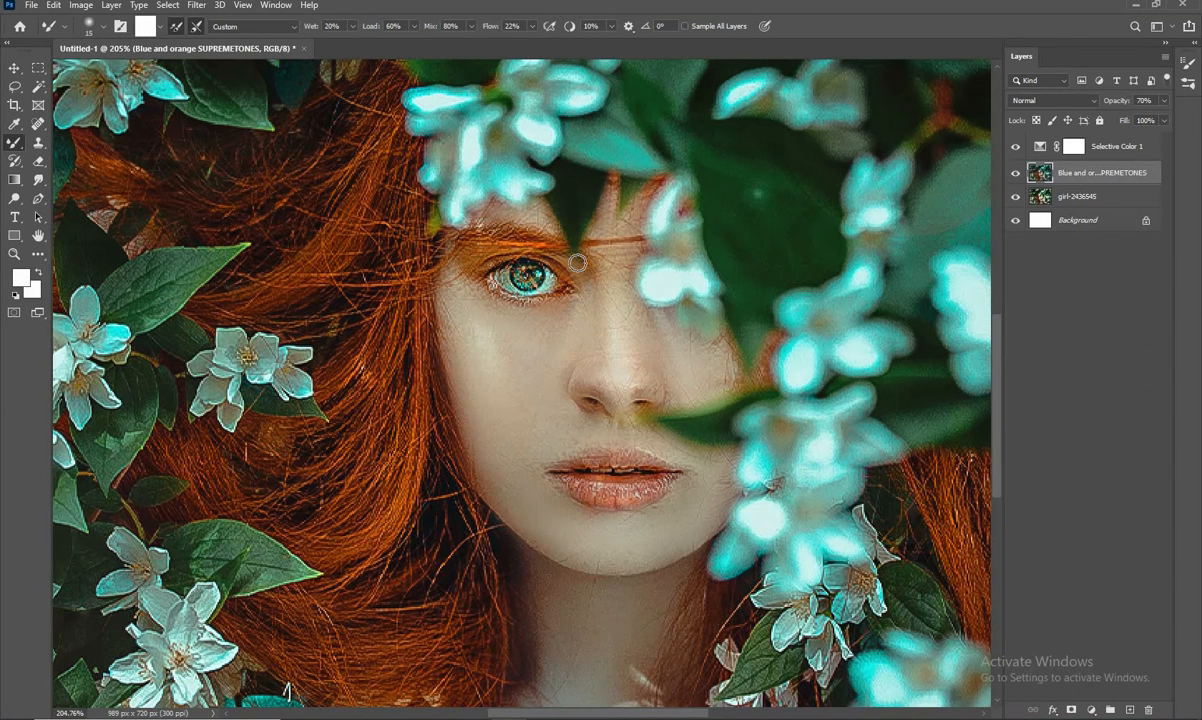
key("bracketright")
key("bracketright")
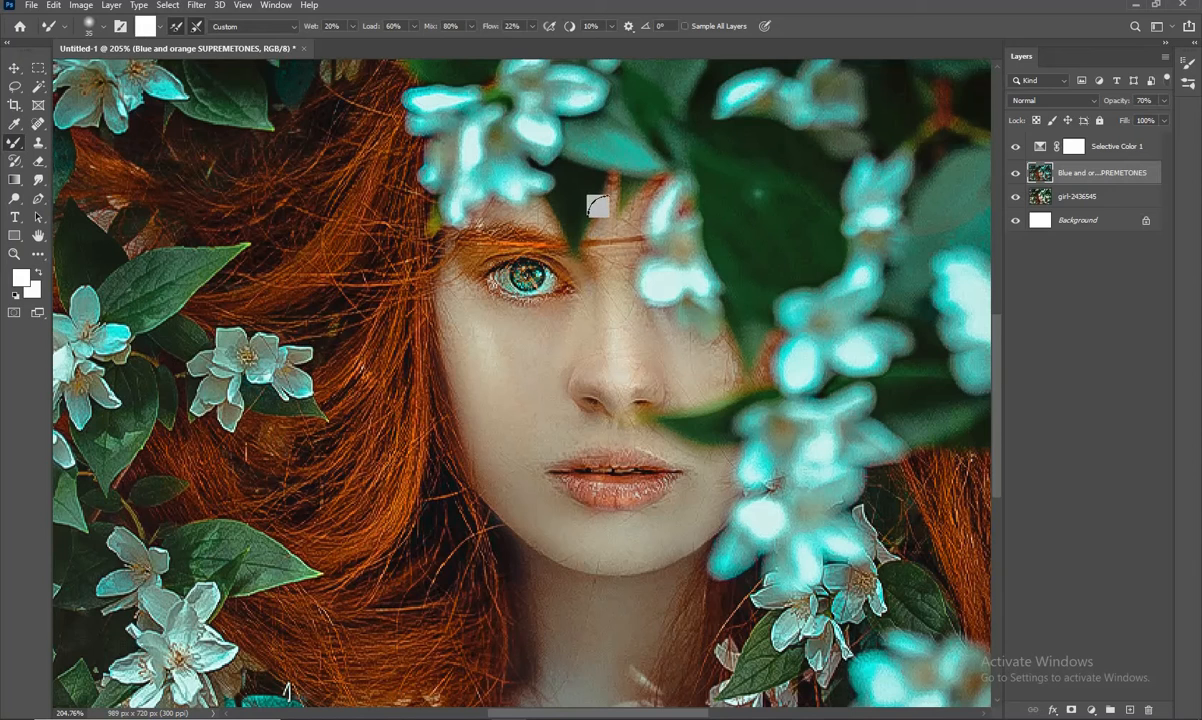
key("bracketleft")
key("bracketright")
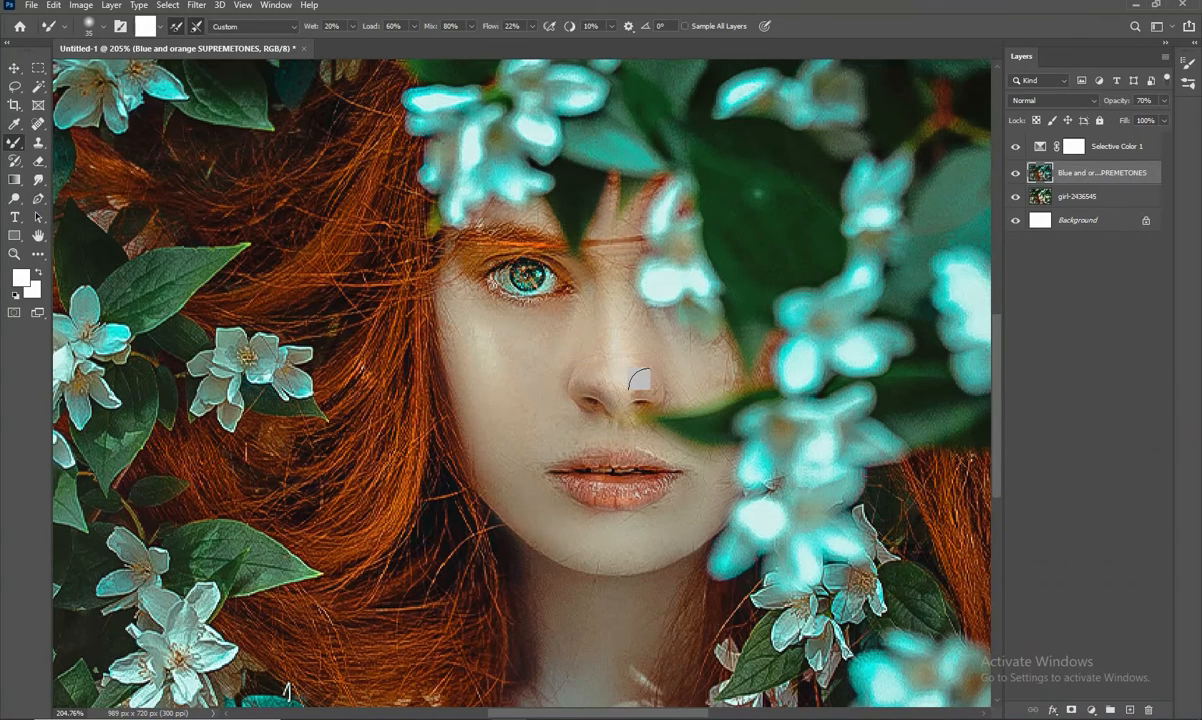
key("bracketright")
key("bracketleft")
key("bracketleft")
key("bracketleft")
key("bracketleft")
key("bracketright")
key("bracketright")
key("bracketright")
scroll(630, 341, "down", 5)
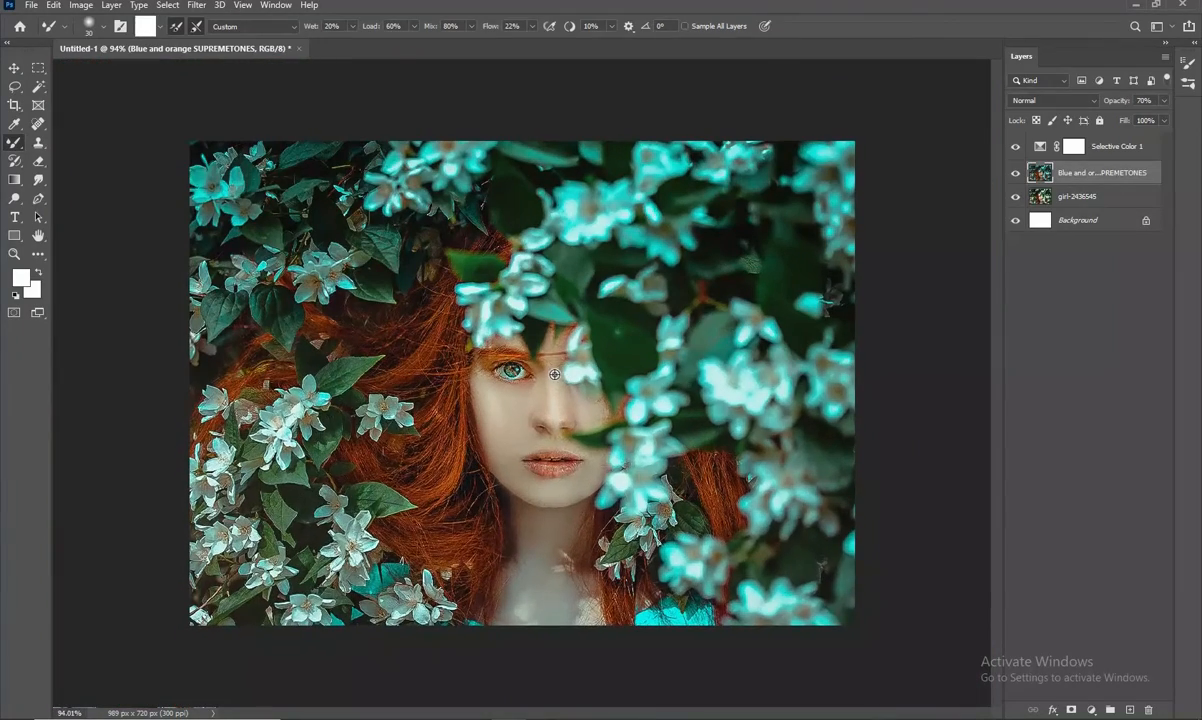
Step: Compare the portrait with and without the Blue and orange SUPREMETONES layer by toggling its visibility, leaving it shown
left_click(14, 68)
scroll(480, 363, "up", 1)
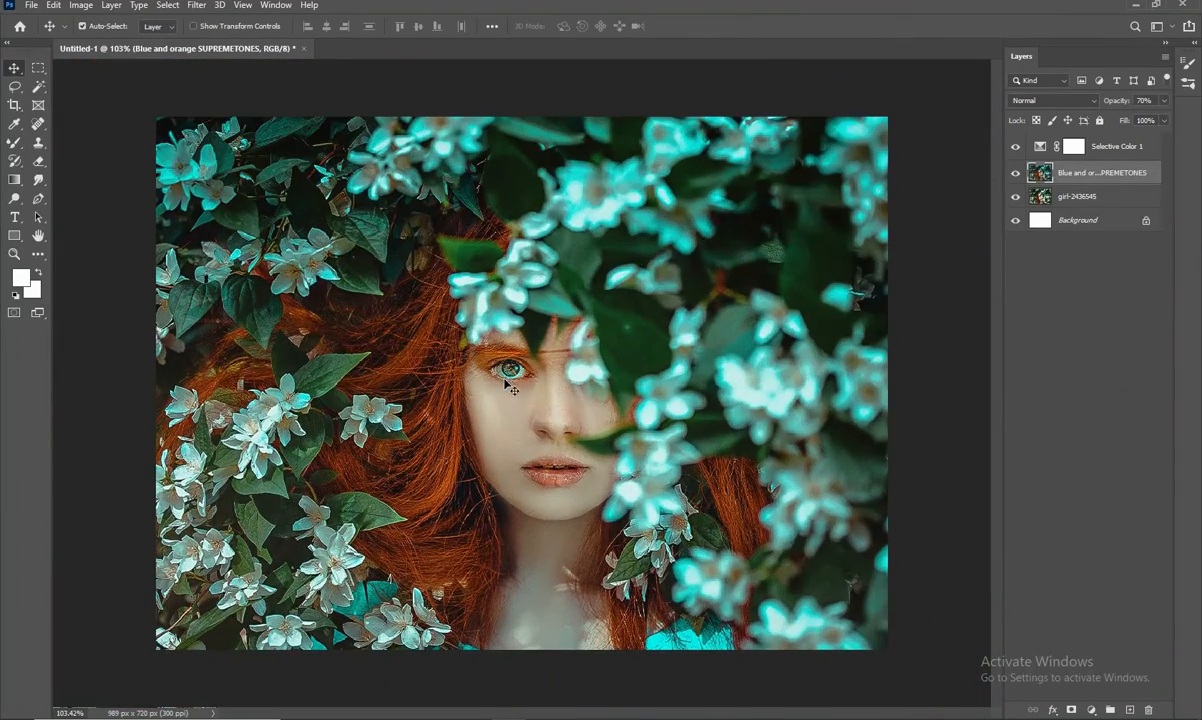
left_click(1015, 174)
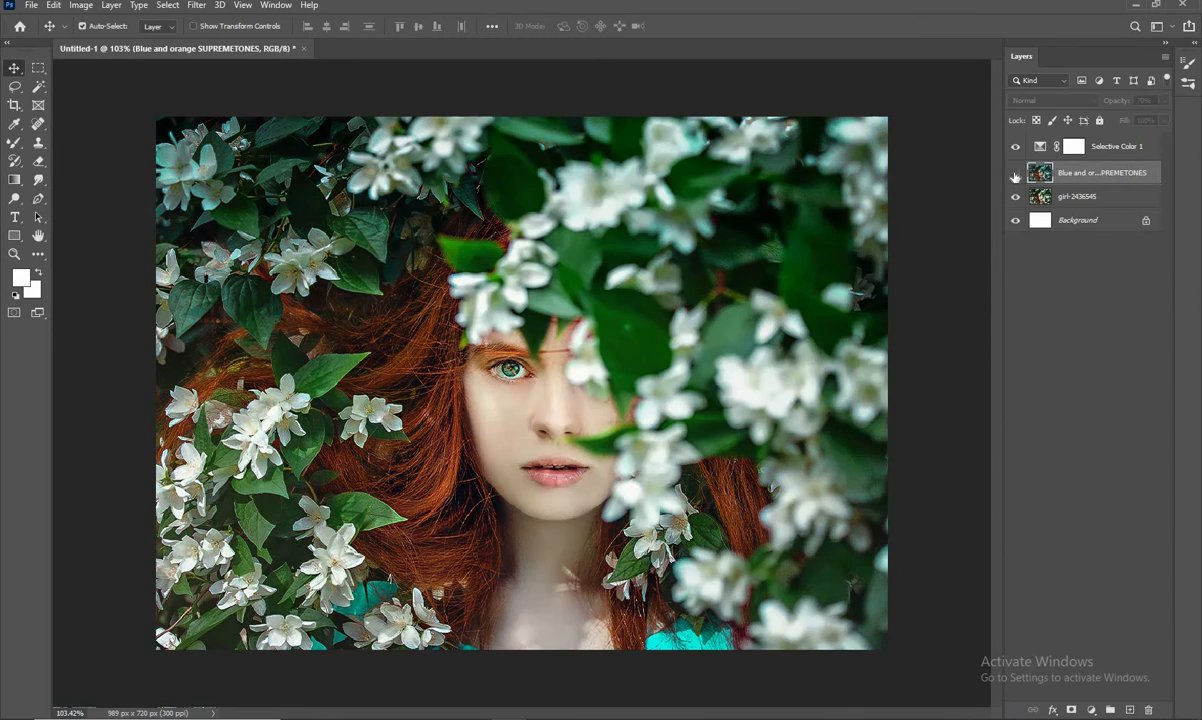
left_click(1015, 173)
left_click(1015, 173)
left_click(1015, 173)
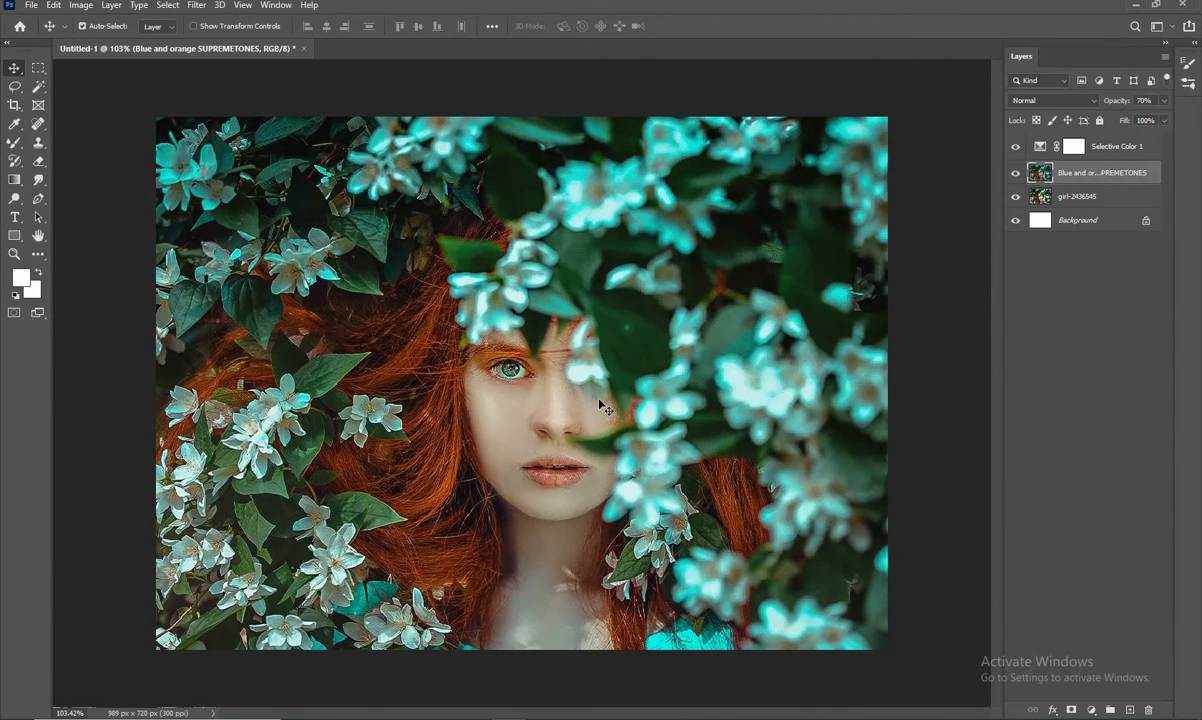
scroll(568, 386, "down", 1)
scroll(568, 386, "up", 1)
Step: Select all layers from Background to Selective Color 1 and convert them into one smart object
left_click(1096, 226, "shift")
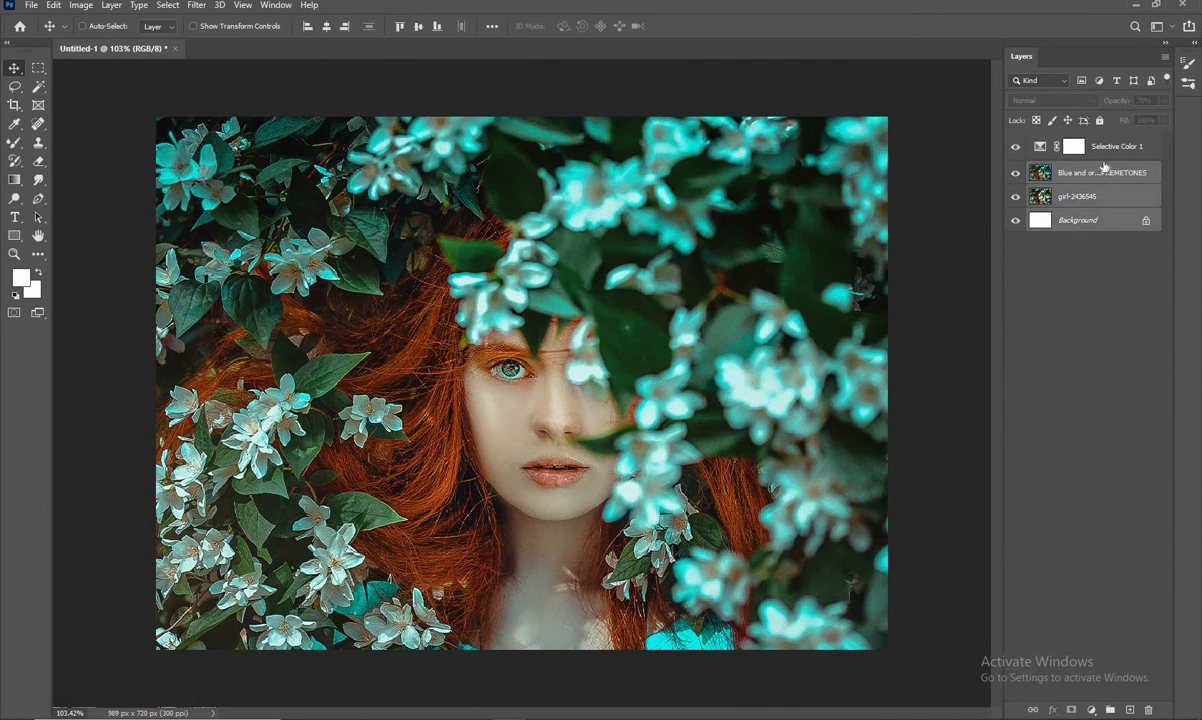
left_click(1105, 150, "shift")
right_click(1040, 152)
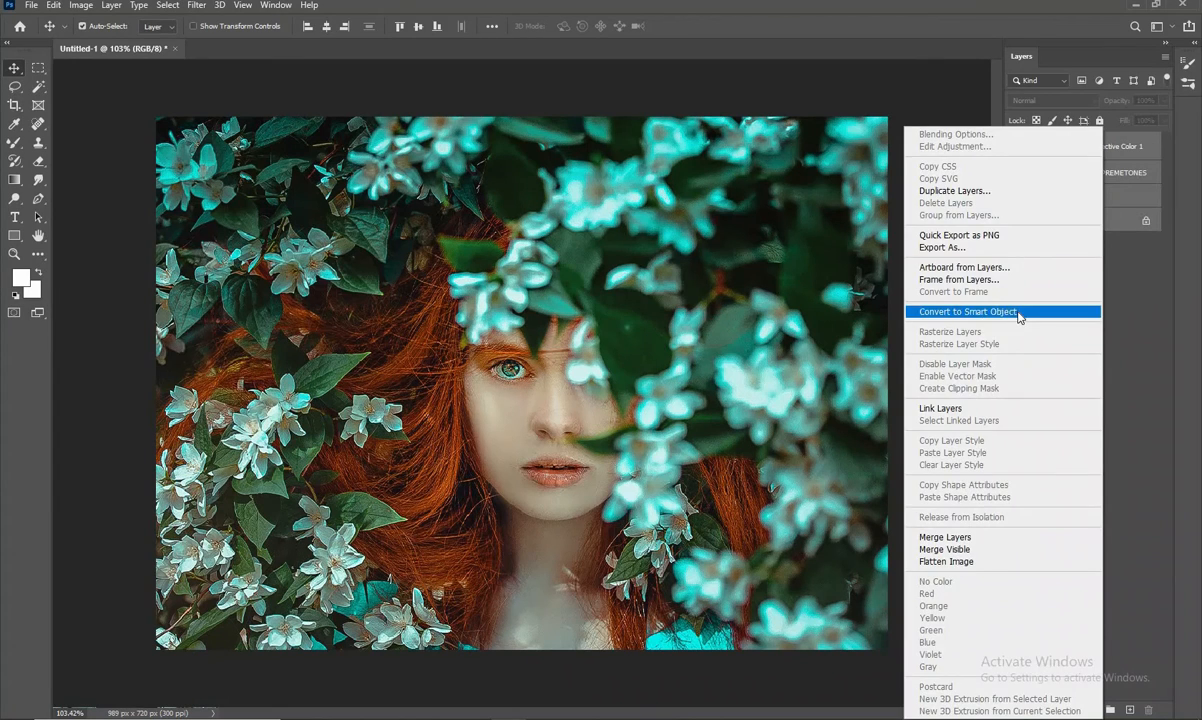
left_click(958, 292)
Step: Open the Camera Raw Filter on the combined smart object and set Temperature to +7 and Contrast to +10
left_click(197, 6)
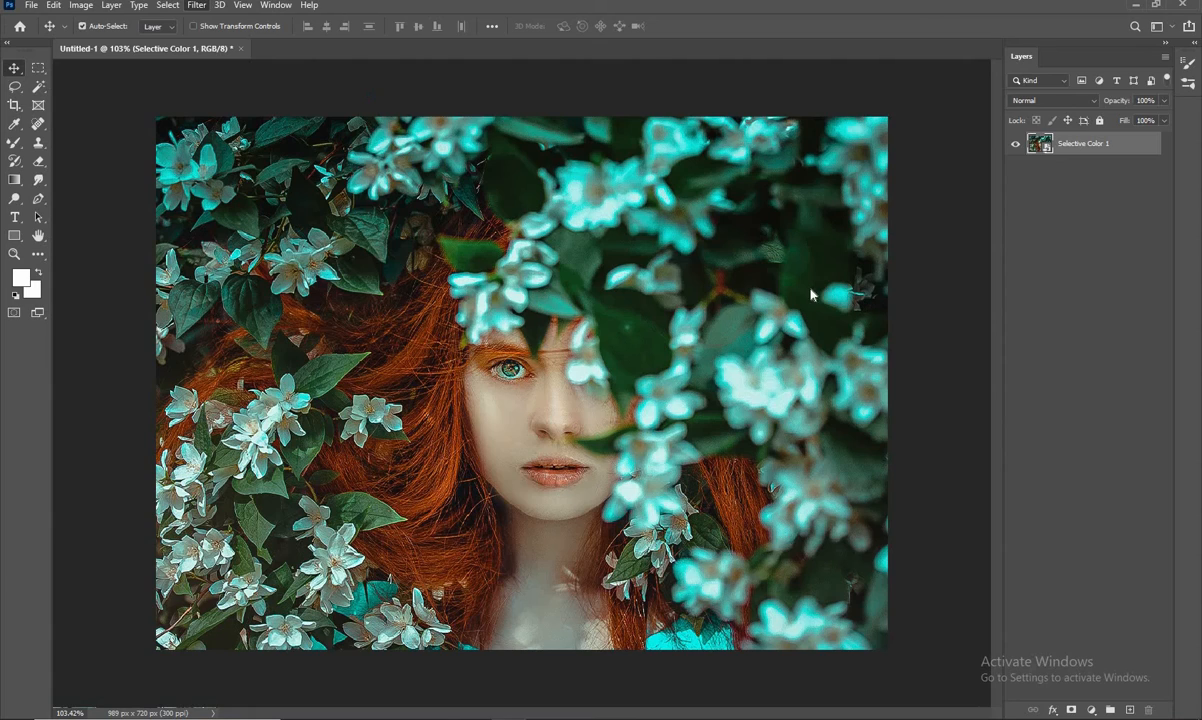
key("shift+ctrl+a")
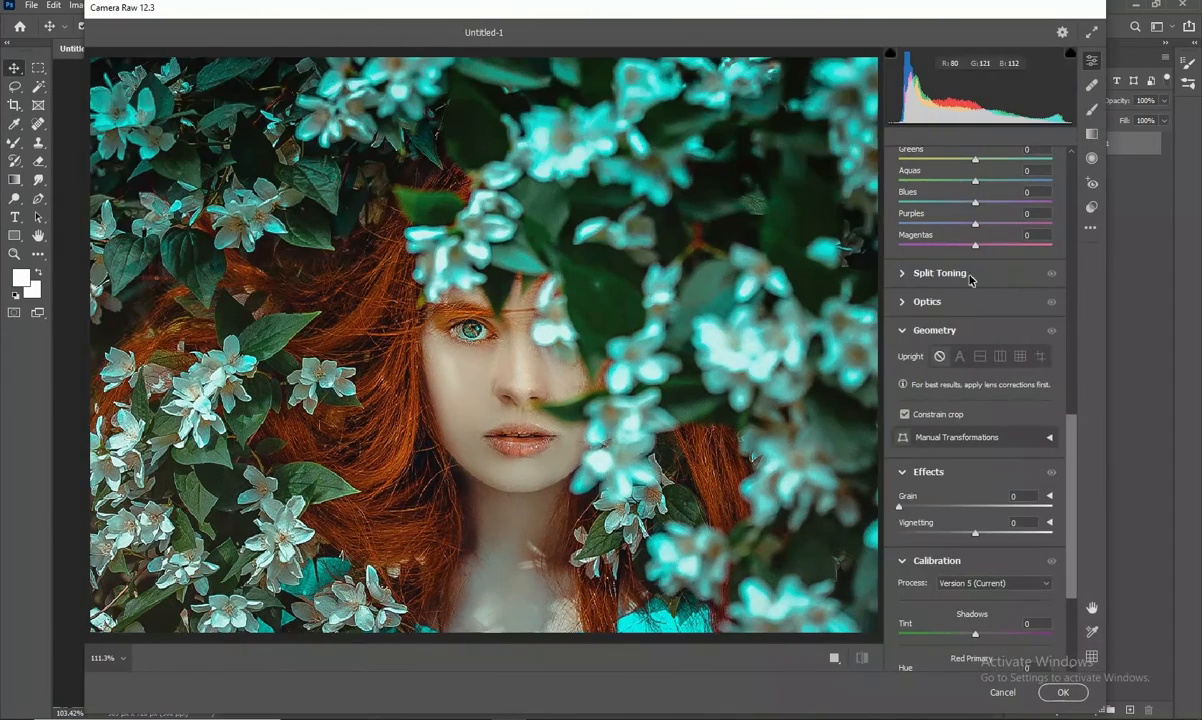
scroll(975, 278, "up", 3)
scroll(977, 278, "up", 6)
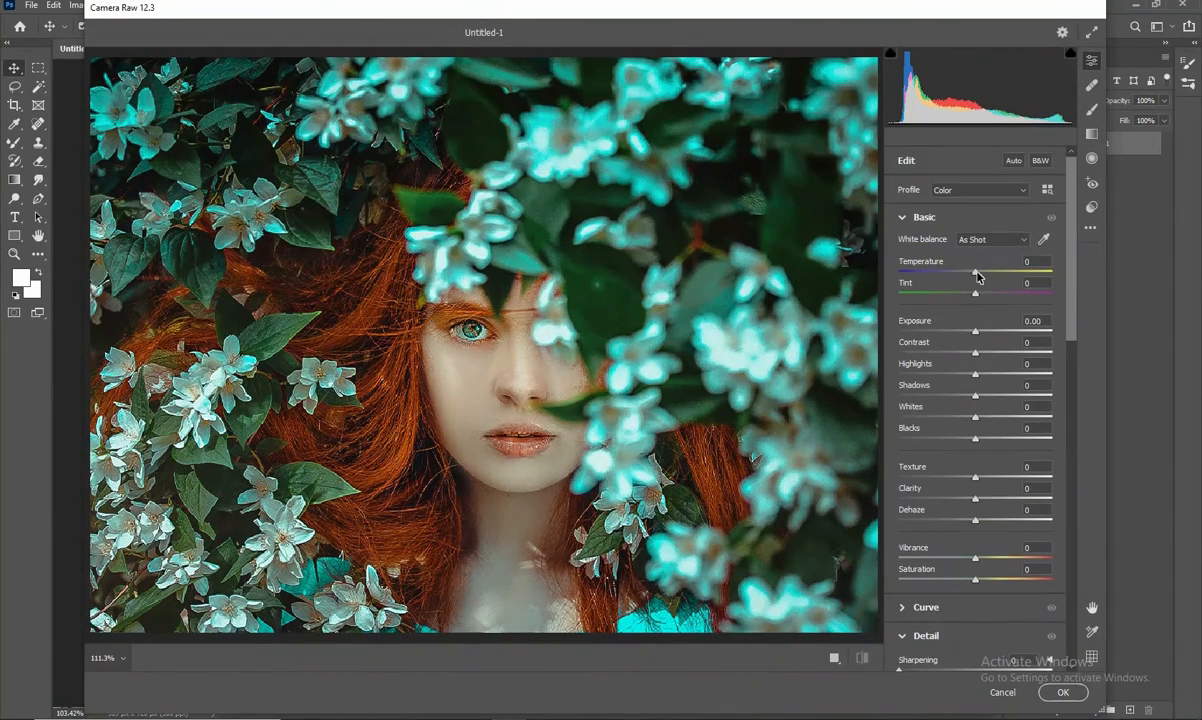
left_click_drag(977, 277, 982, 279)
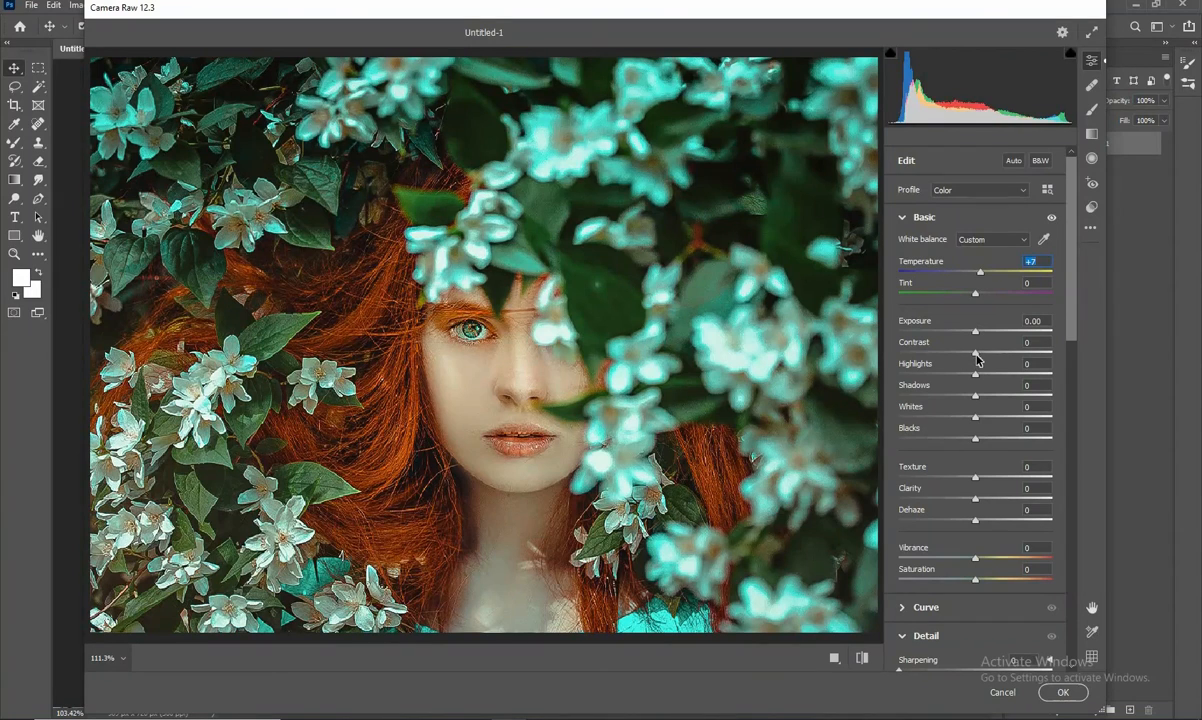
left_click_drag(975, 352, 985, 357)
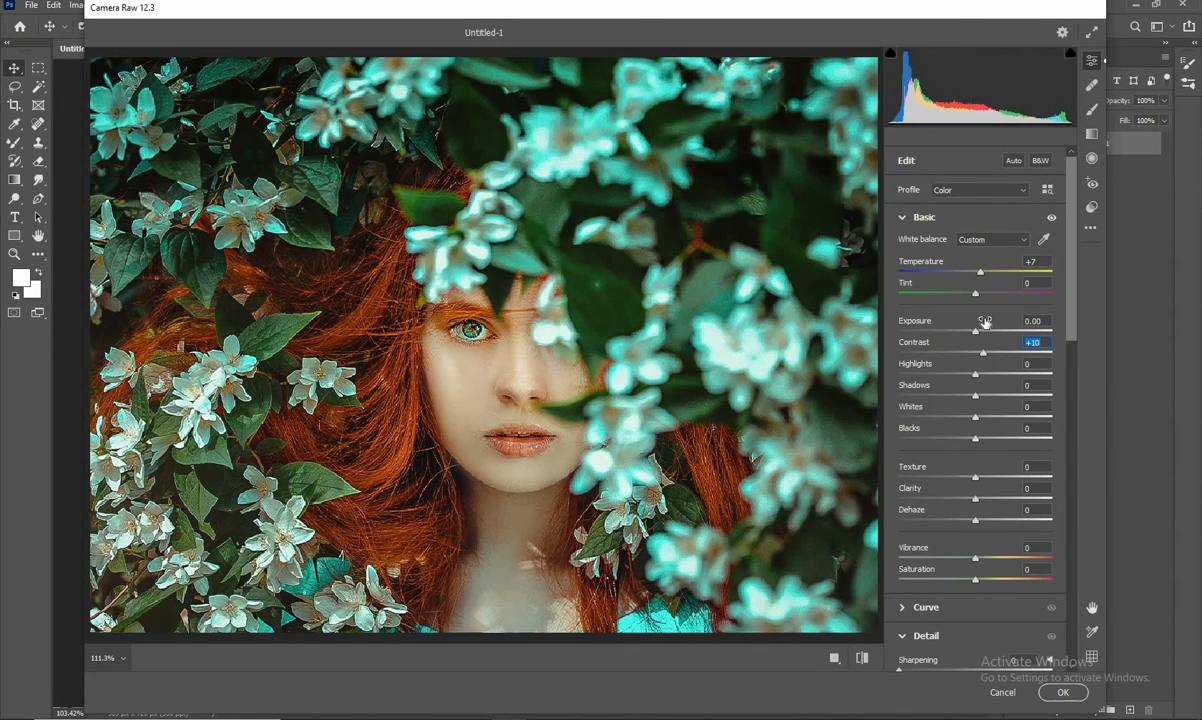
Step: Set Blacks to -8 in the Camera Raw Filter and apply the filter to the smart object
scroll(982, 365, "down", 1)
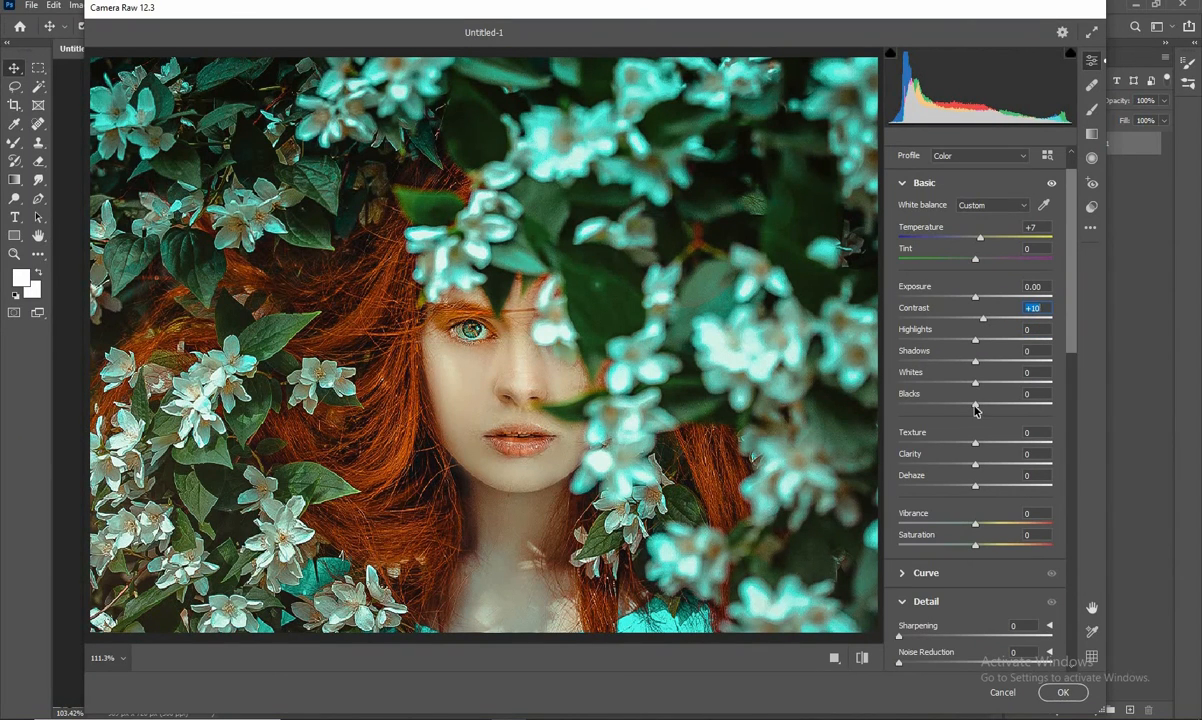
left_click_drag(976, 410, 969, 410)
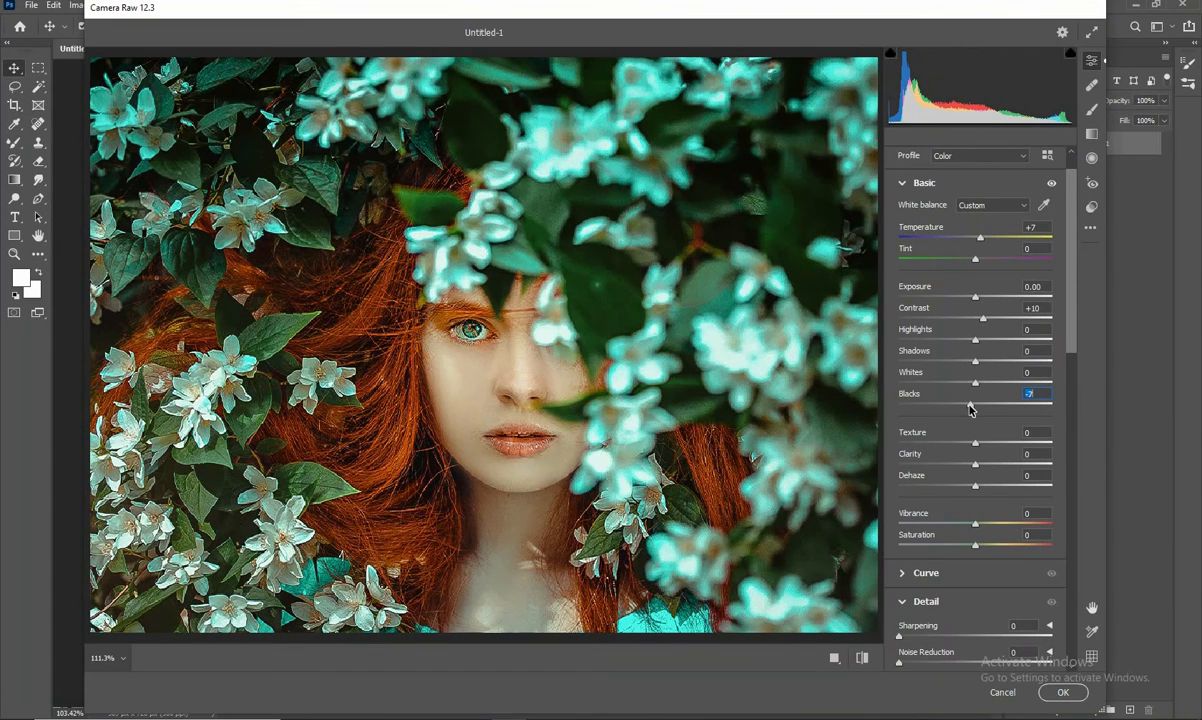
scroll(998, 440, "down", 4)
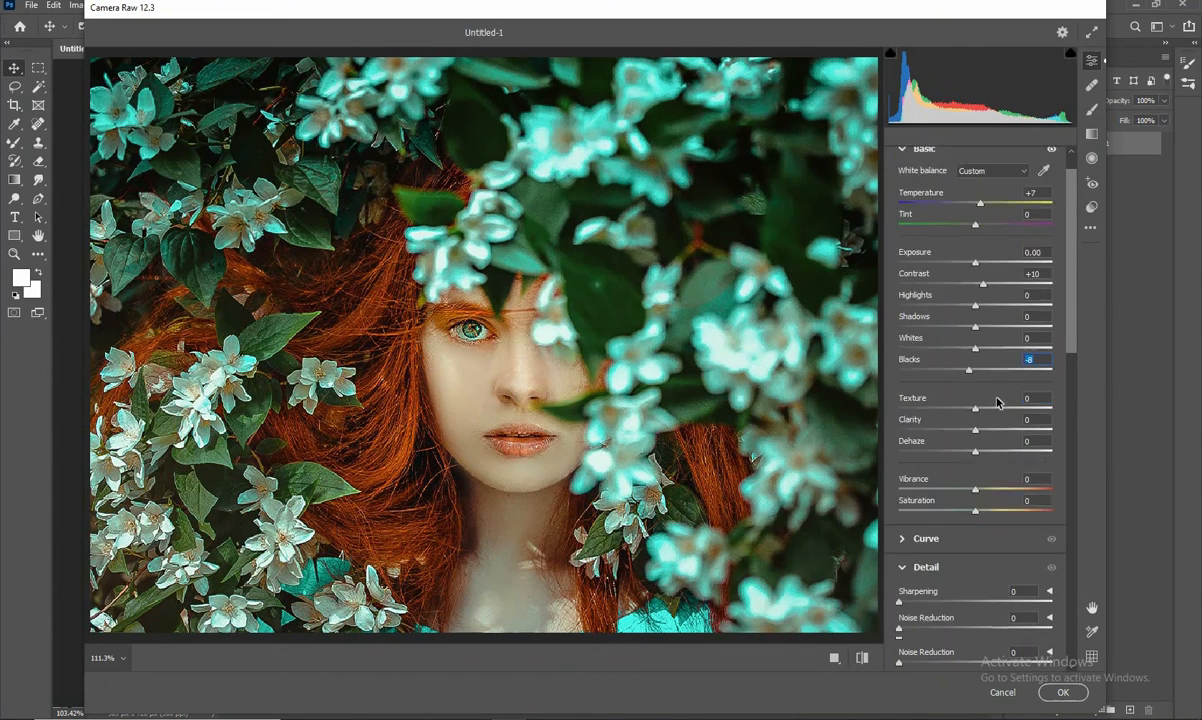
scroll(997, 400, "down", 4)
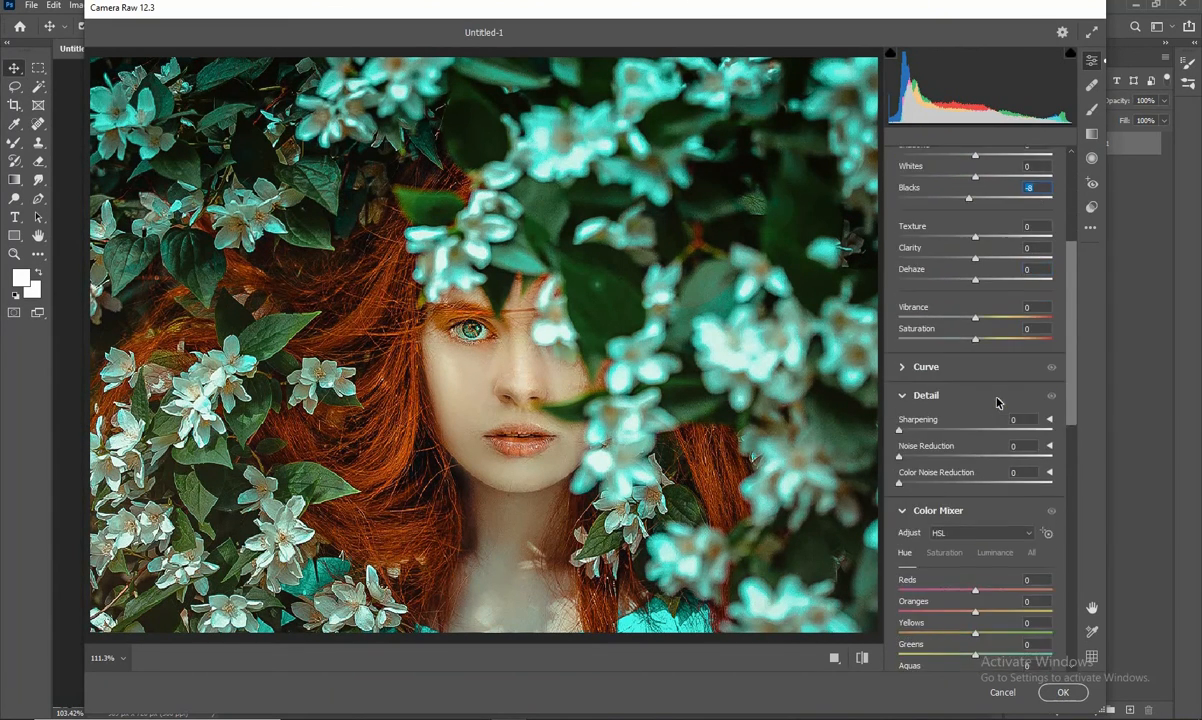
left_click(1063, 692)
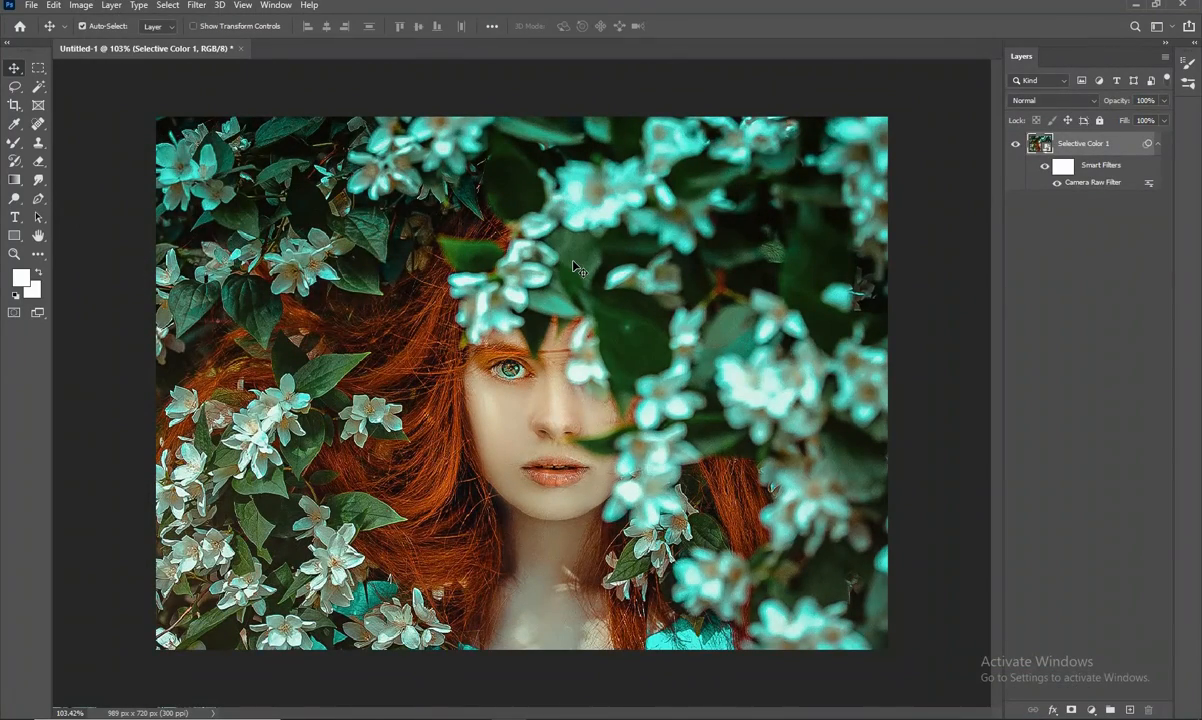